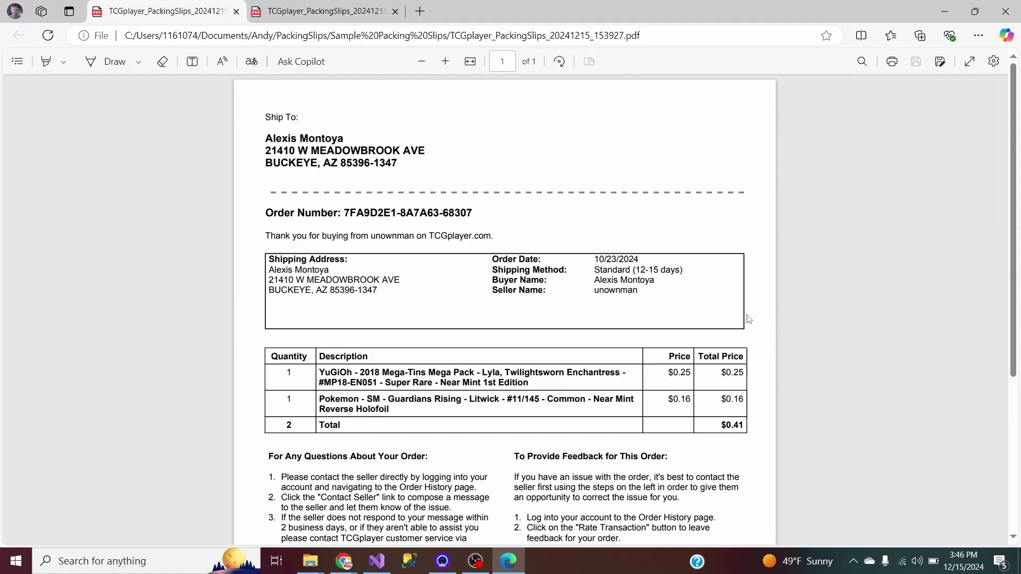
# Scroll through the original slip PDF, then switch to the Medium-4x6 label PDF tab.
pyautogui.scroll(-2, 1014, 195)
pyautogui.moveTo(1013, 195); pyautogui.dragTo(987, 269)
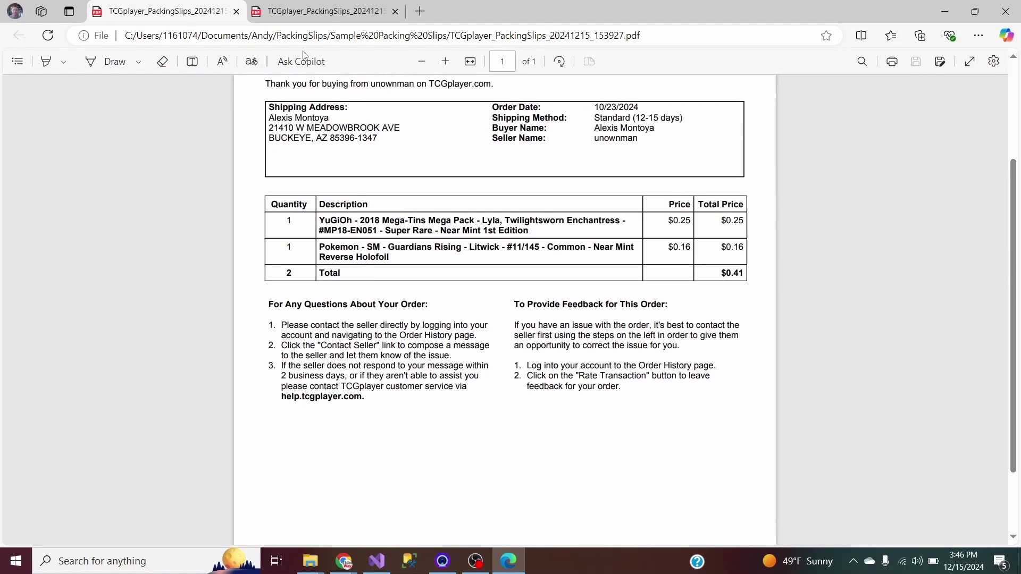
pyautogui.click(312, 17)
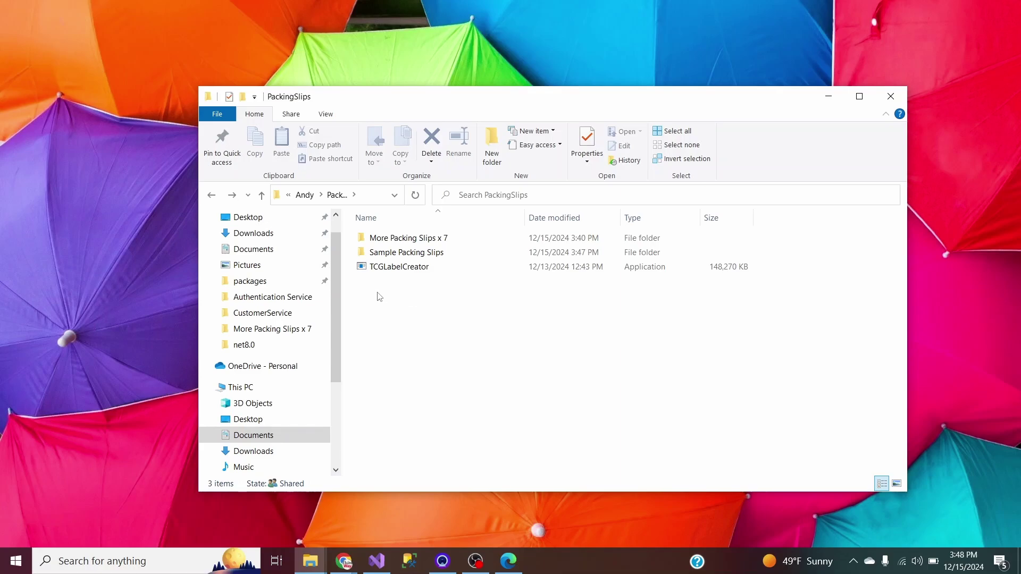
# Open the Sample Packing Slips folder and select the first TCGplayer_PackingSlips PDF.
pyautogui.doubleClick(408, 254)
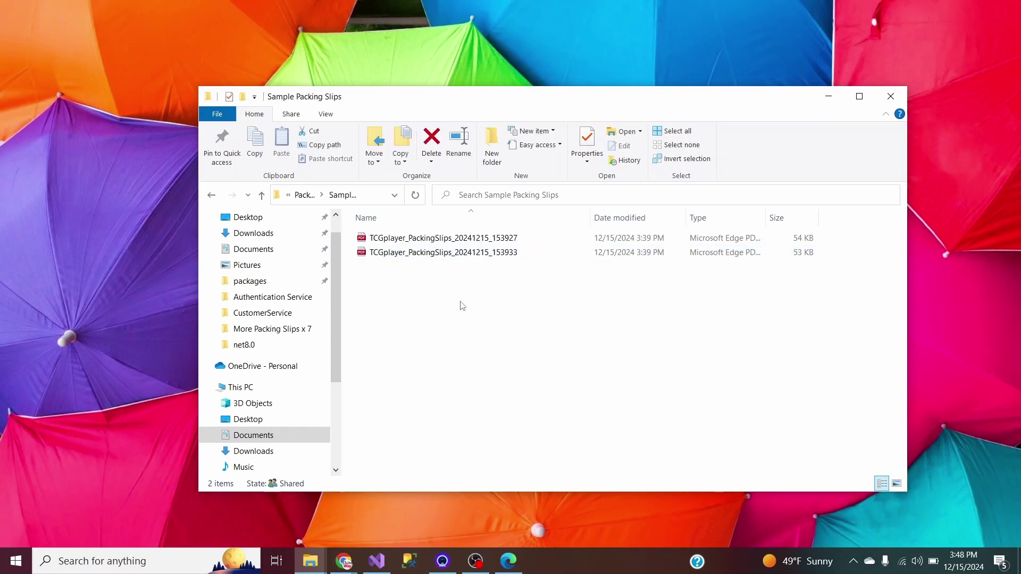
pyautogui.click(435, 240)
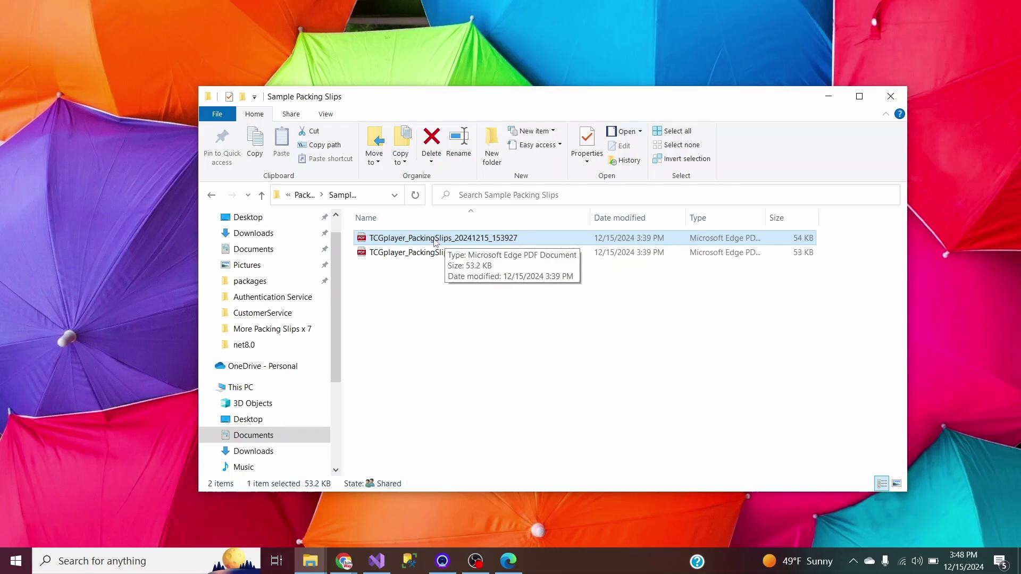
# Open TCGplayer_PackingSlips_20241215_153927.pdf in Edge and highlight its address and ordered item rows.
pyautogui.doubleClick(435, 242)
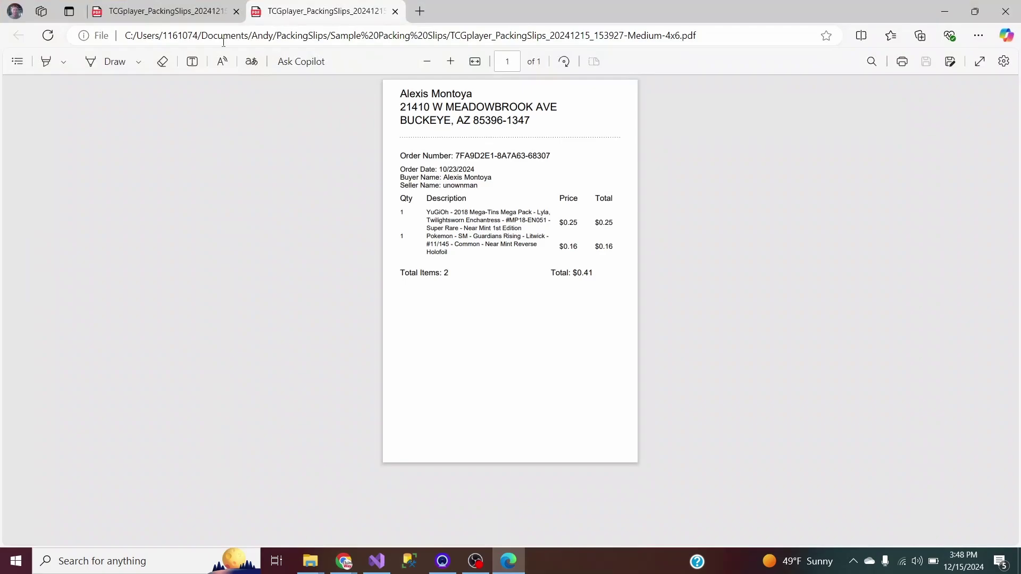
pyautogui.scroll(1, 1014, 272)
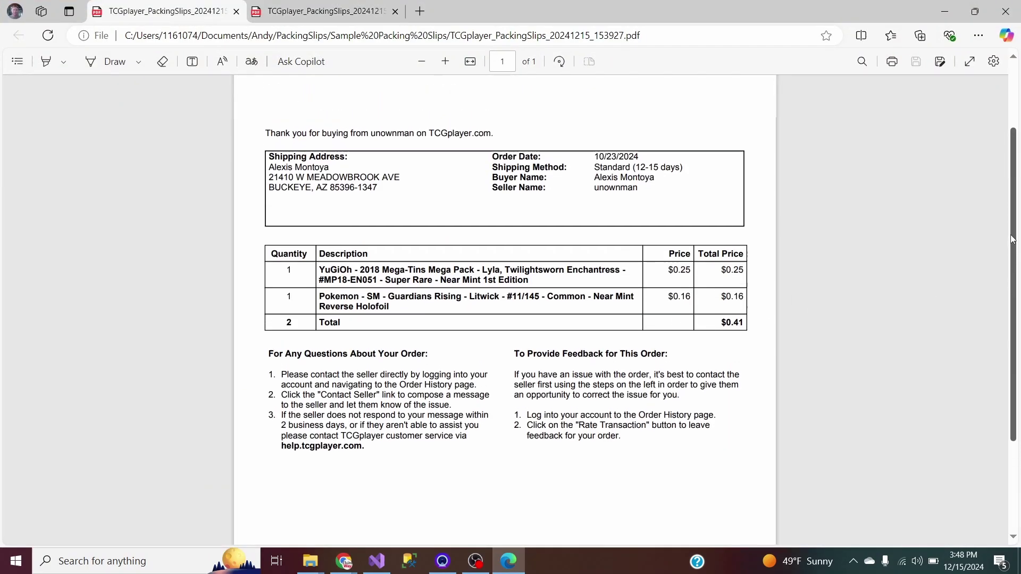
pyautogui.scroll(3, 1007, 268)
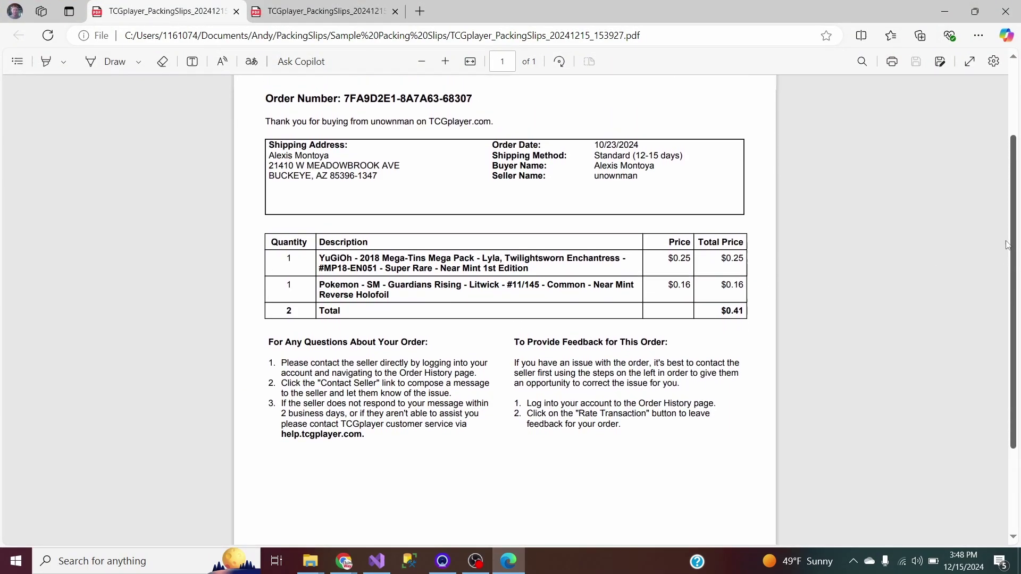
pyautogui.scroll(1, 1000, 208)
pyautogui.moveTo(276, 120); pyautogui.dragTo(425, 131)
pyautogui.scroll(-2, 609, 177)
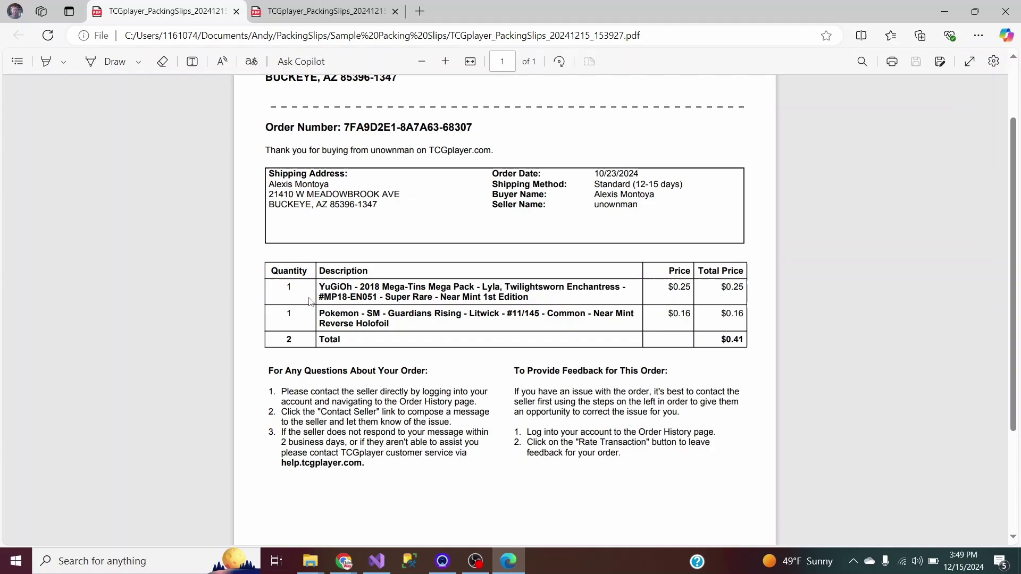
pyautogui.moveTo(320, 271); pyautogui.dragTo(633, 319)
pyautogui.click(752, 399)
pyautogui.scroll(-3, 750, 418)
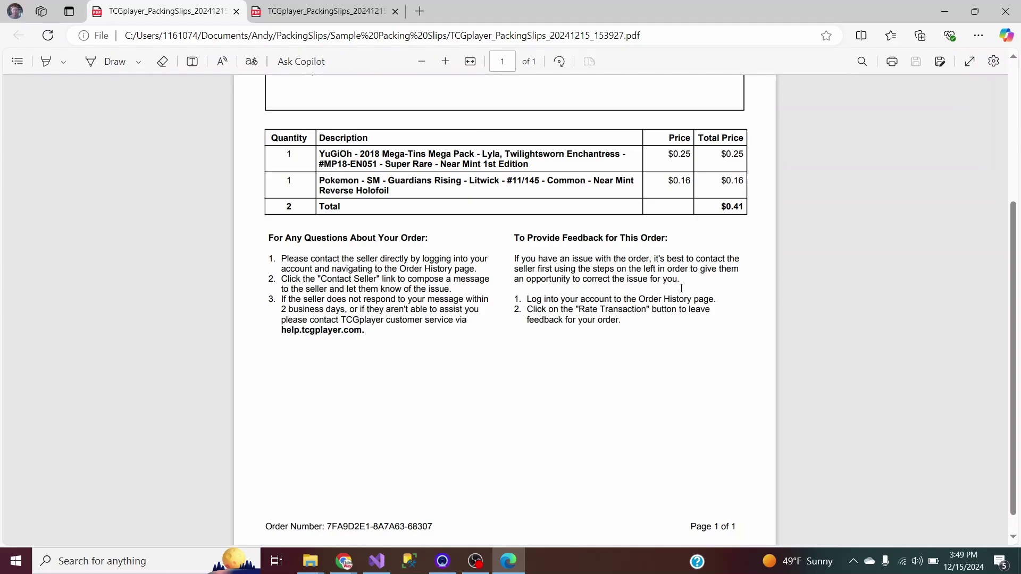
pyautogui.scroll(3, 667, 303)
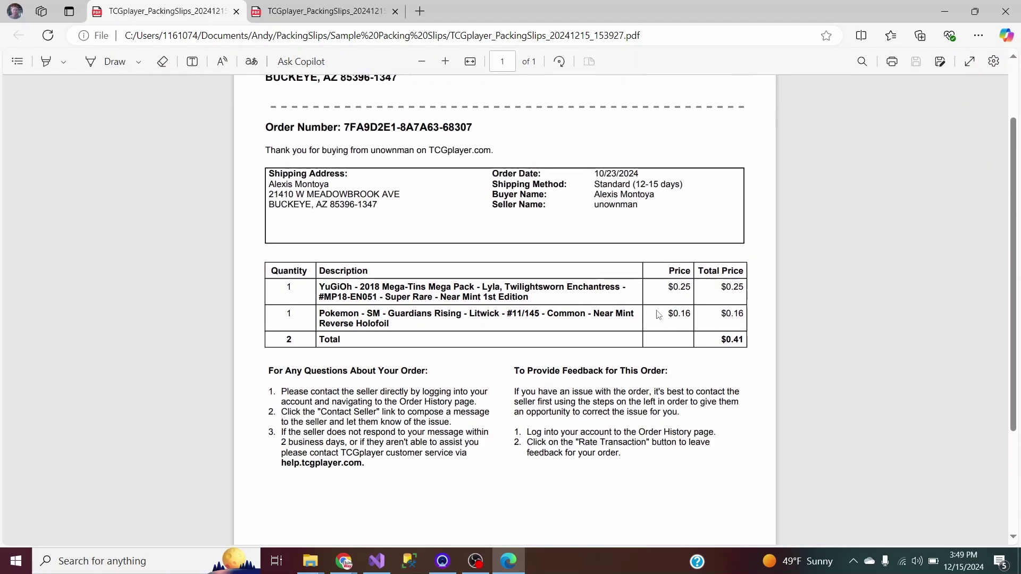
# Bring up printing for the slip and confirm Thermal Printer BT as the printer.
pyautogui.hotkey('ctrl', 'p')
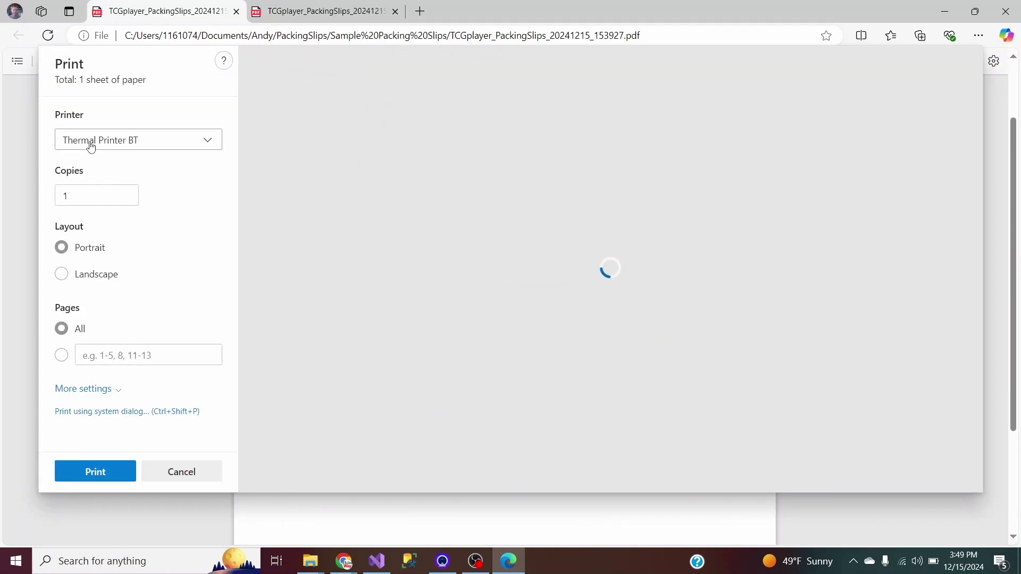
pyautogui.click(91, 147)
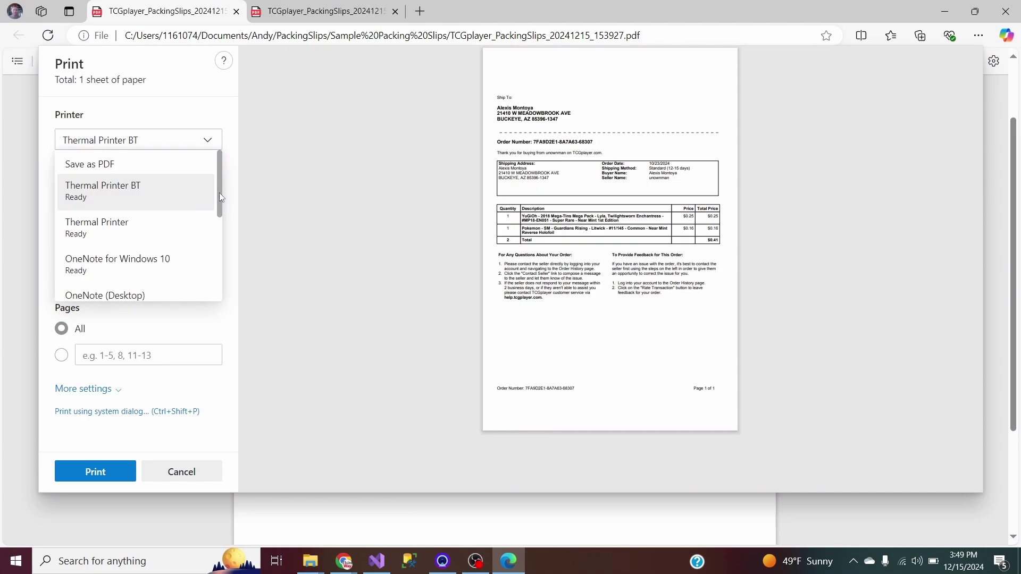
pyautogui.moveTo(219, 192)
pyautogui.mouseDown()
pyautogui.moveTo(222, 256)
pyautogui.moveTo(210, 197)
pyautogui.mouseUp()
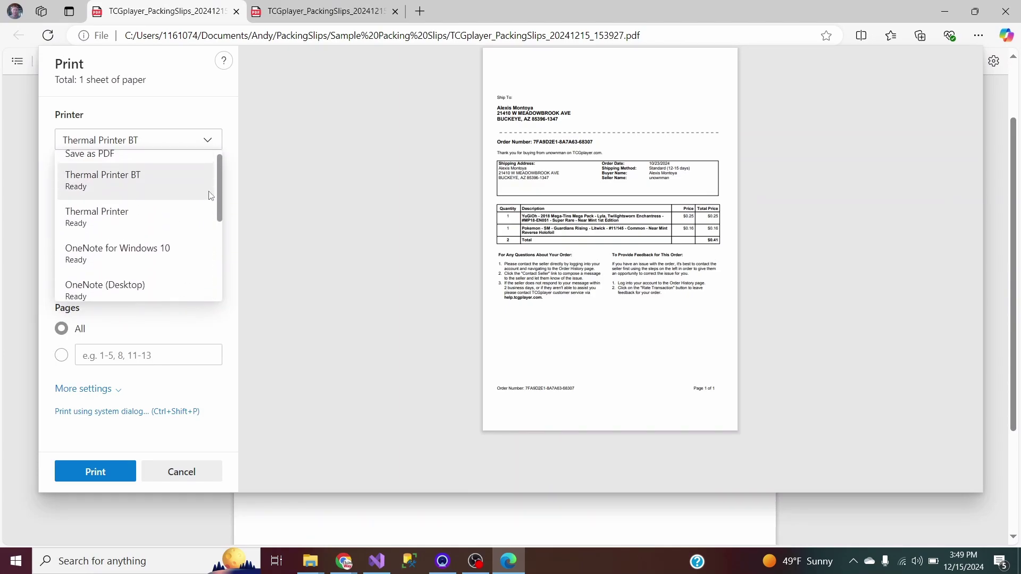
pyautogui.click(114, 197)
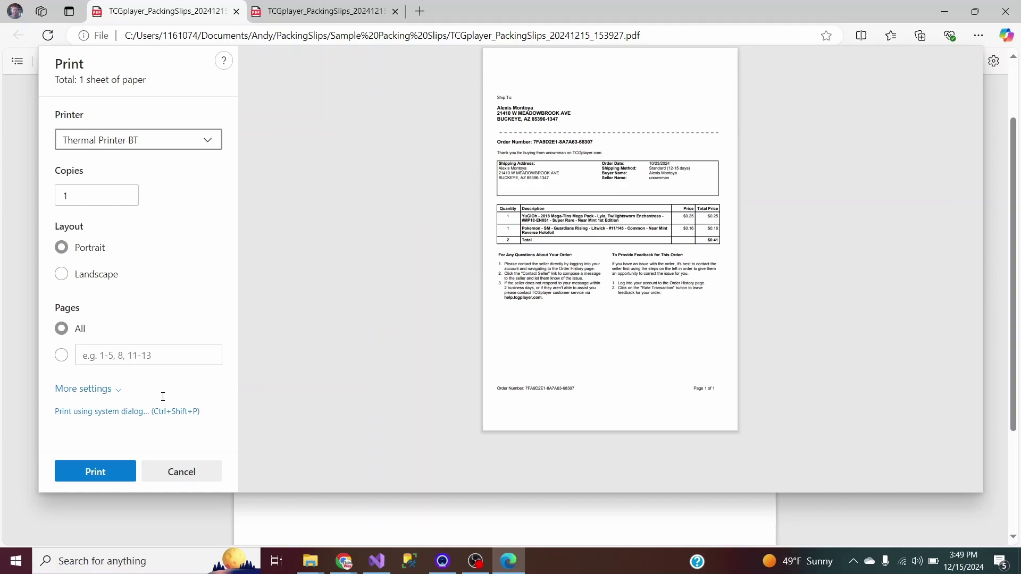
# Set the paper size to 4.00"x6.00" and scaling to Fit to printable area.
pyautogui.click(65, 389)
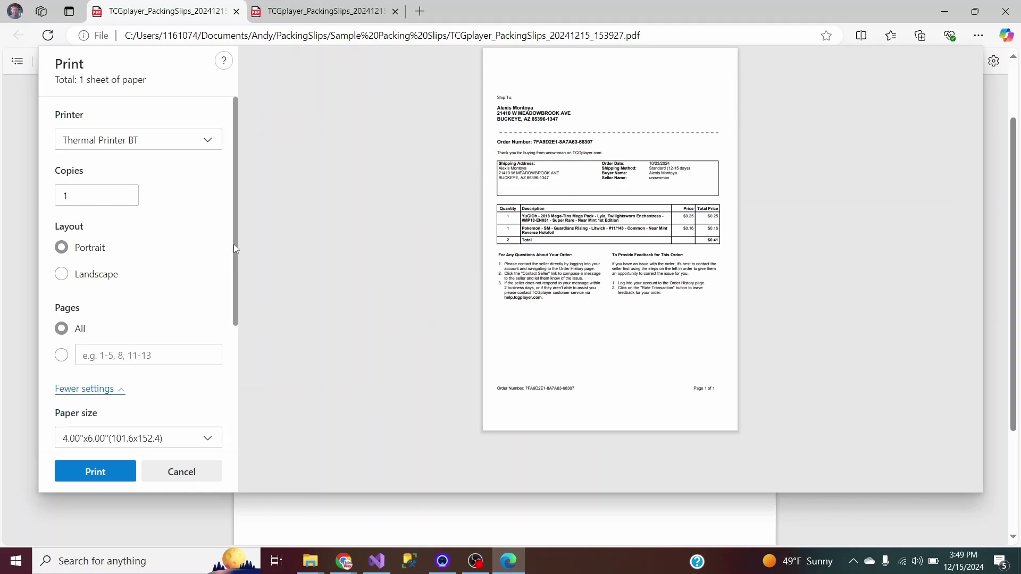
pyautogui.moveTo(236, 249); pyautogui.dragTo(238, 340)
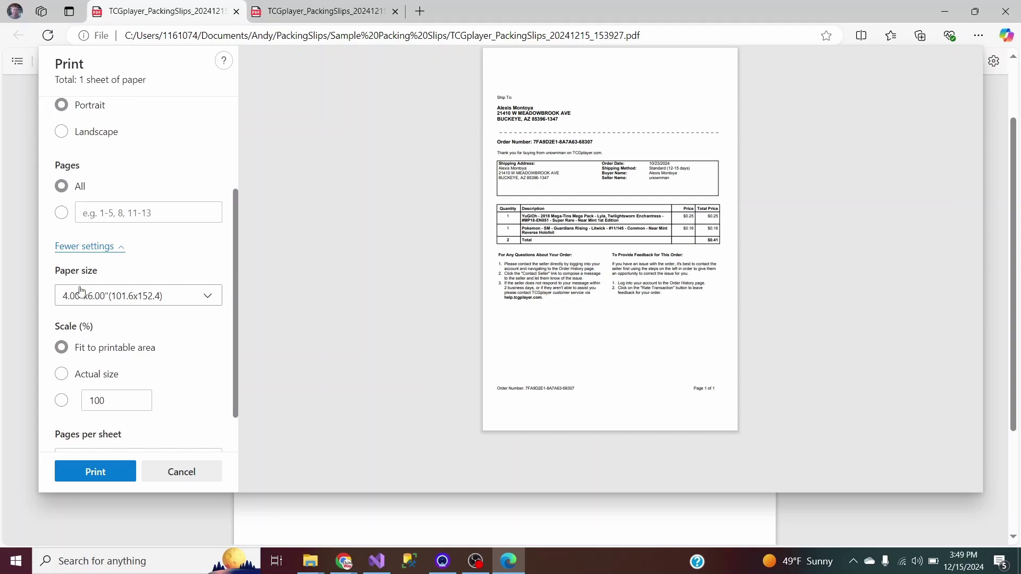
pyautogui.click(201, 298)
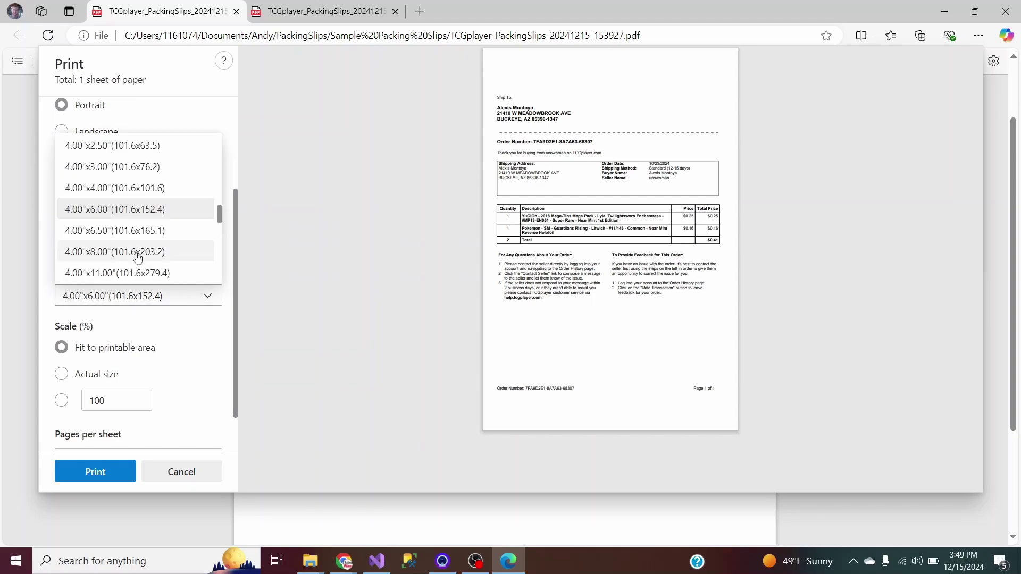
pyautogui.click(114, 209)
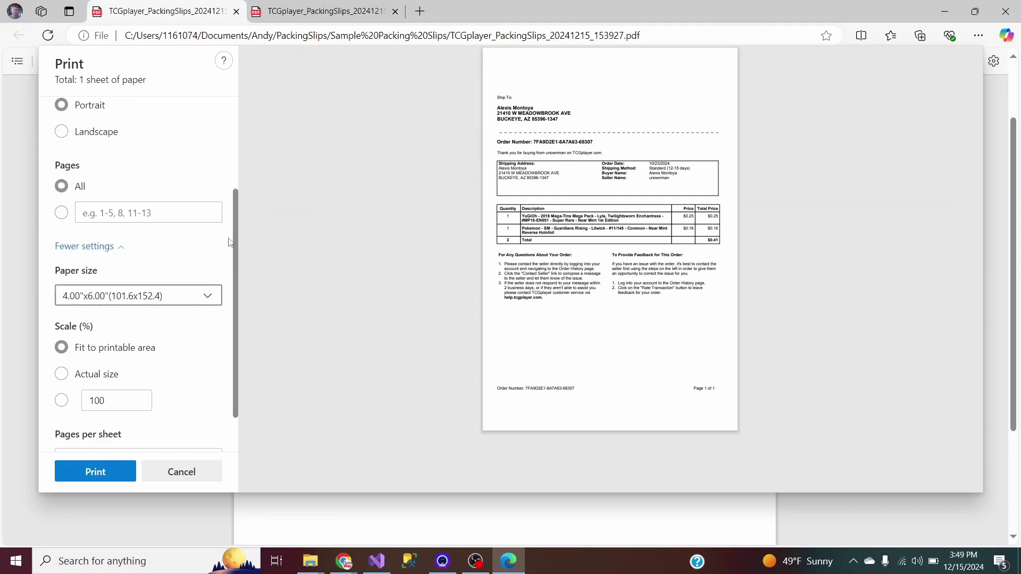
pyautogui.scroll(-1, 181, 277)
pyautogui.click(60, 345)
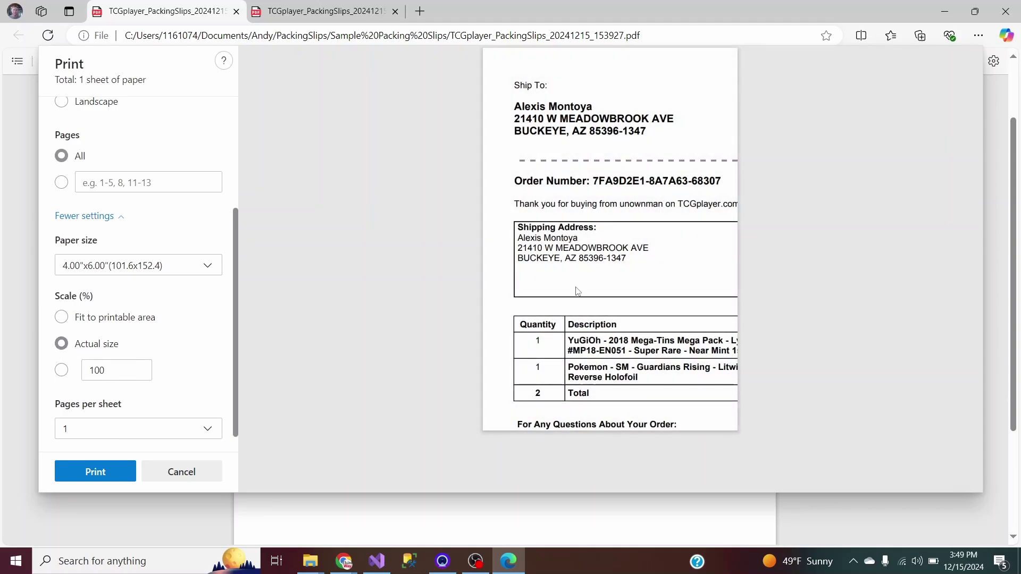
pyautogui.click(62, 319)
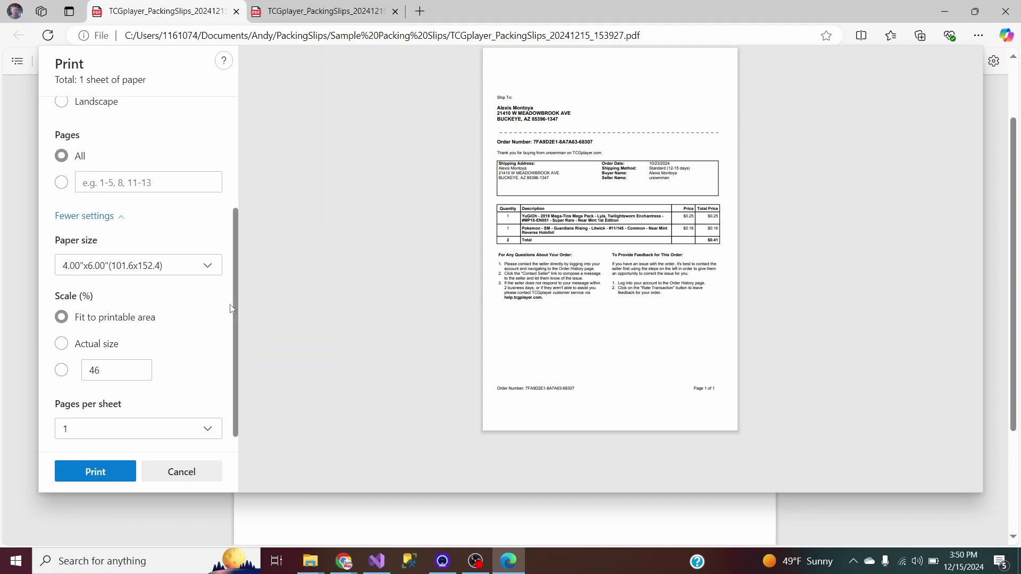
# Change the print scale to a custom 60%, then cancel the Print dialog.
pyautogui.scroll(-1, 234, 288)
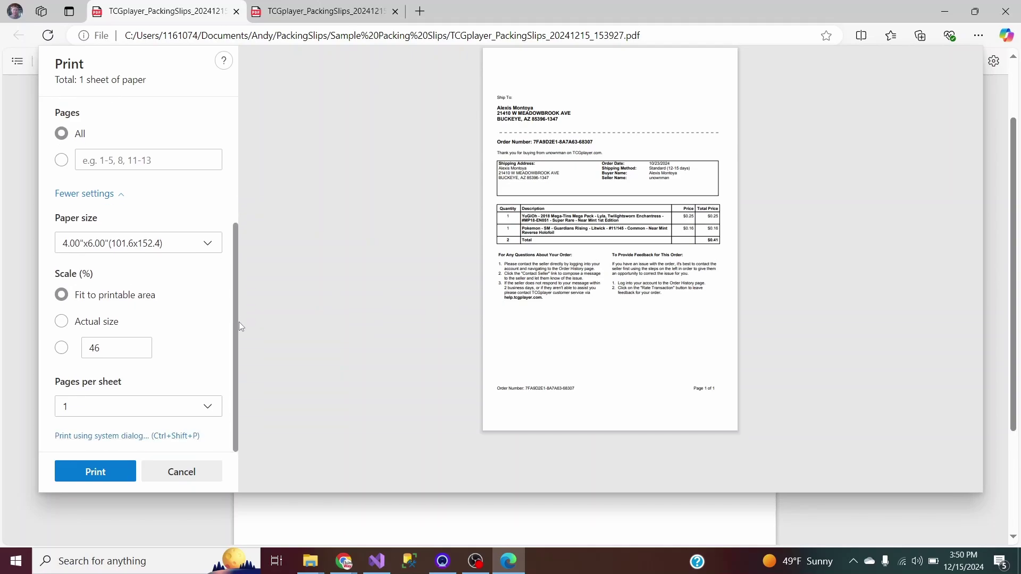
pyautogui.click(61, 348)
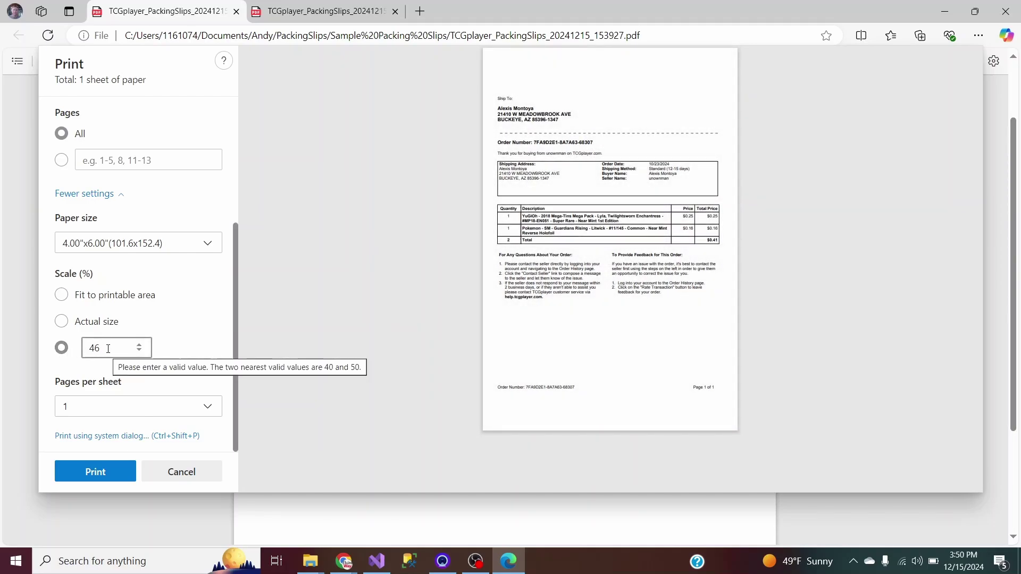
pyautogui.doubleClick(90, 349)
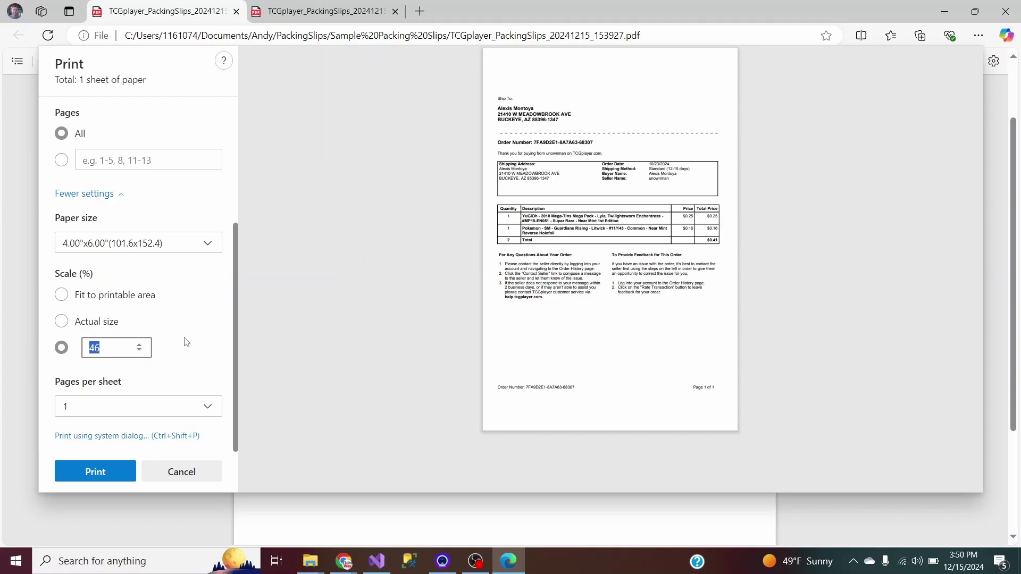
pyautogui.write('60')
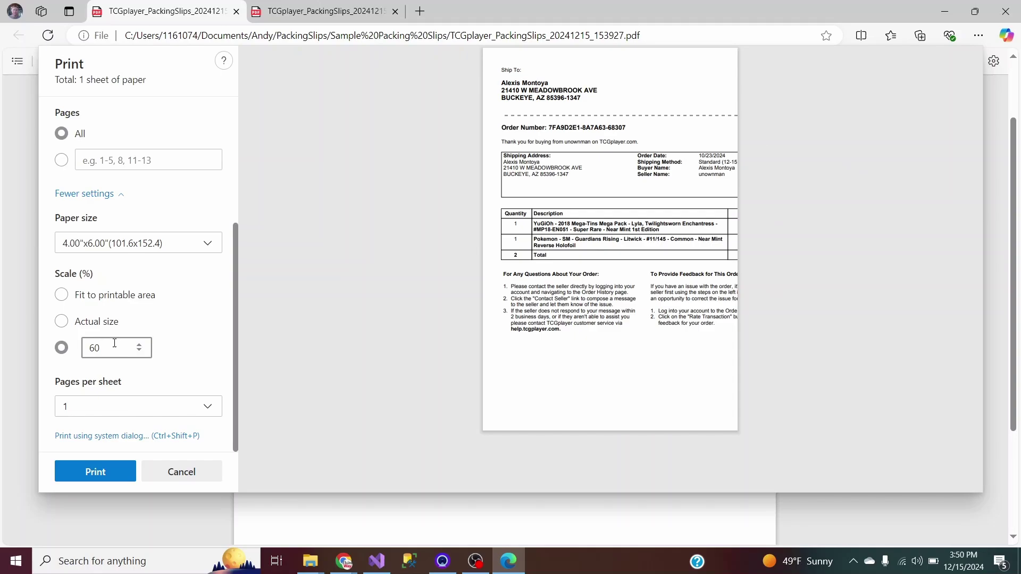
pyautogui.moveTo(115, 343); pyautogui.dragTo(43, 358)
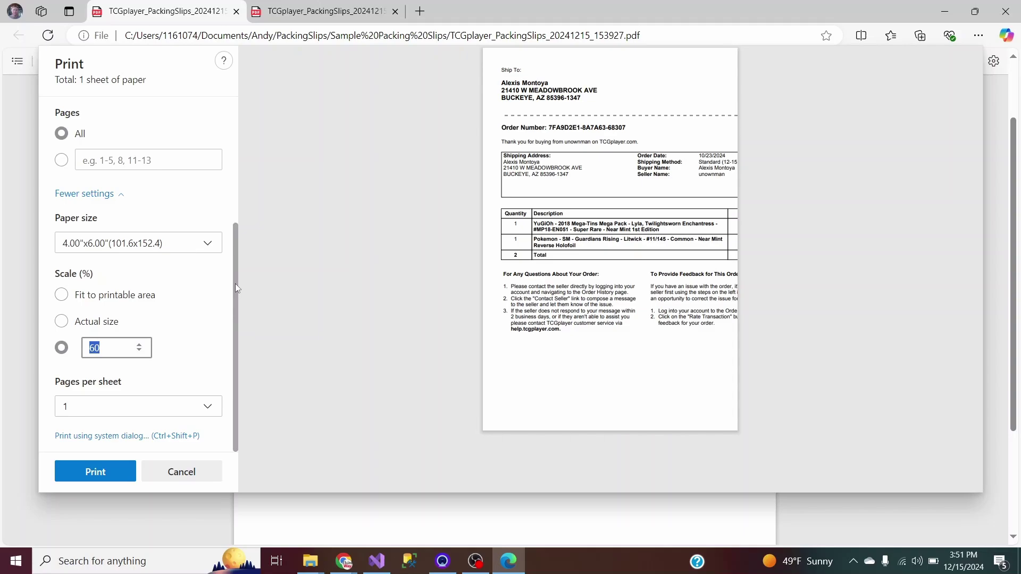
pyautogui.click(180, 472)
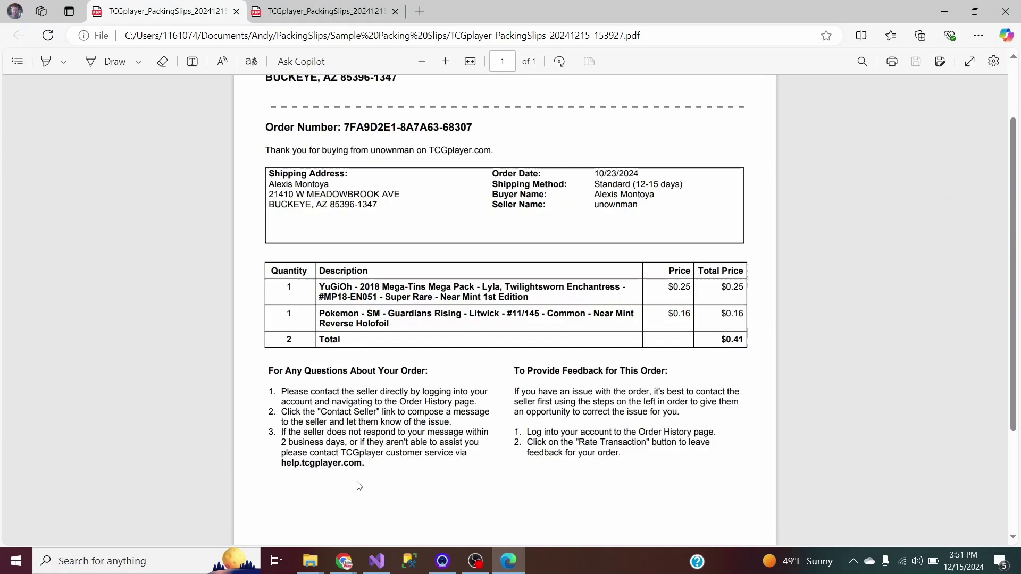
# Minimize Edge, go up to the PackingSlips folder and select the TCGLabelCreator application.
pyautogui.click(252, 497)
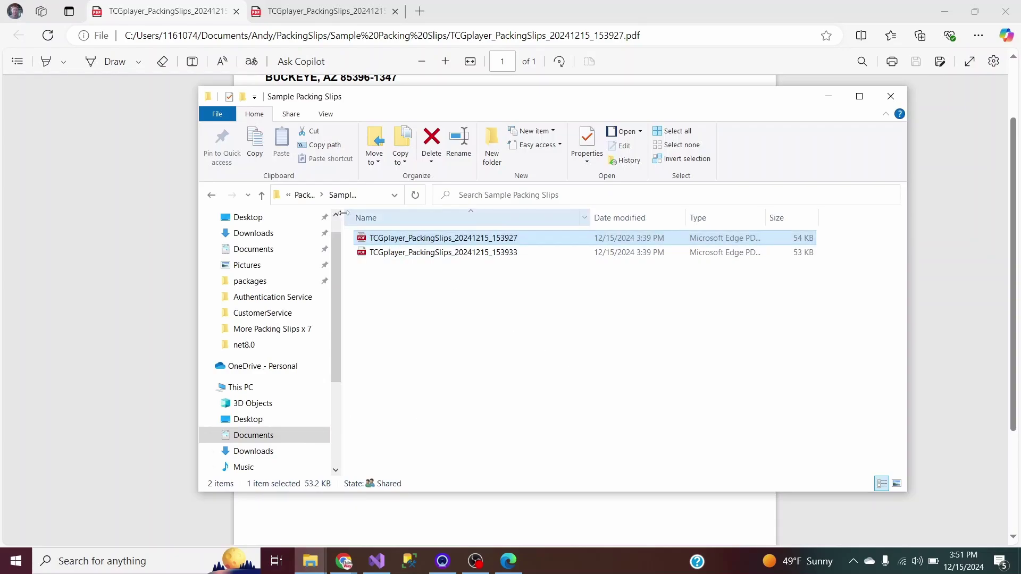
pyautogui.click(945, 11)
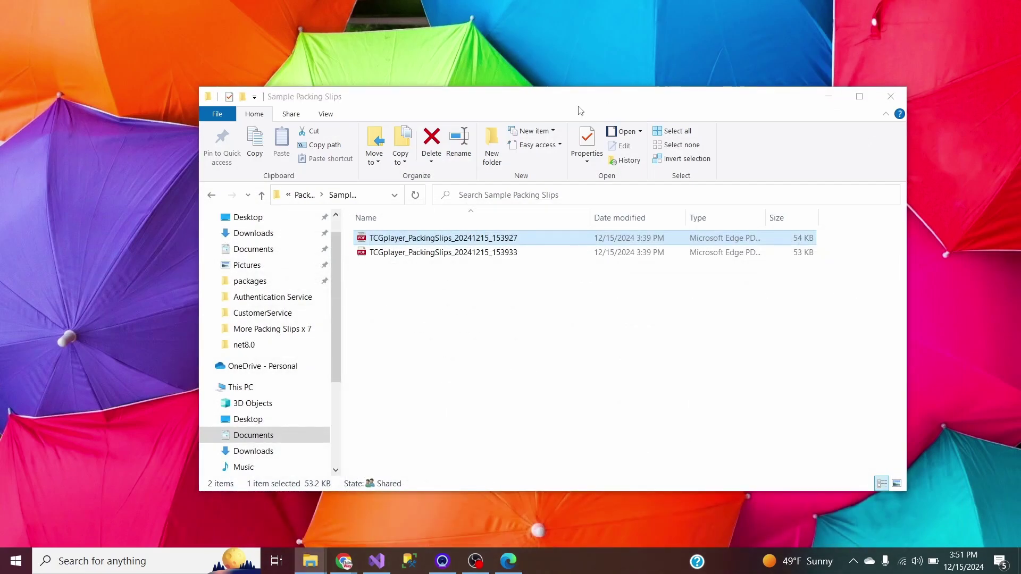
pyautogui.click(303, 195)
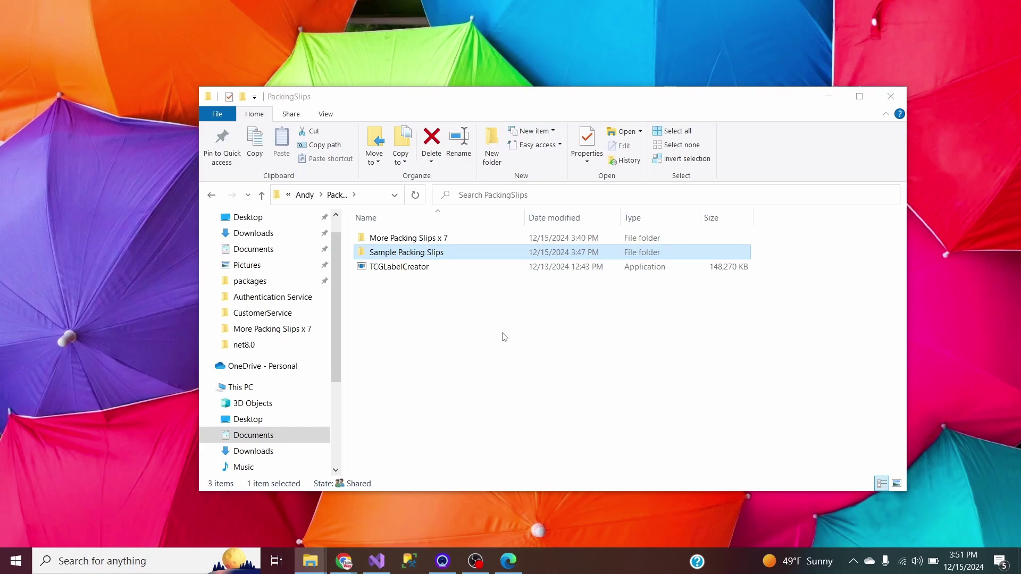
pyautogui.click(396, 270)
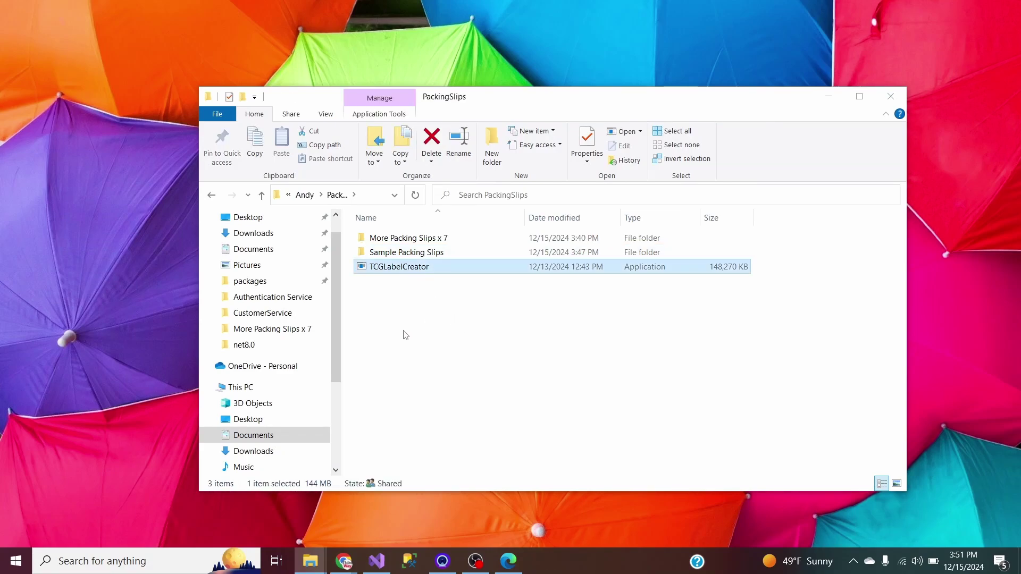
pyautogui.moveTo(400, 272)
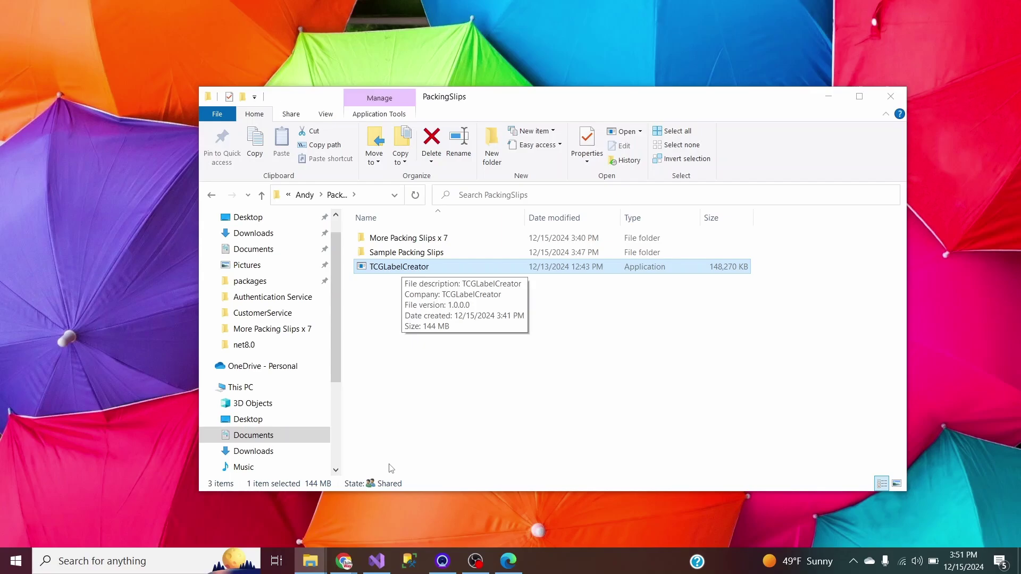
# Review Form1.cs up to buttonBrowse_Click in Visual Studio, then minimize it.
pyautogui.click(377, 560)
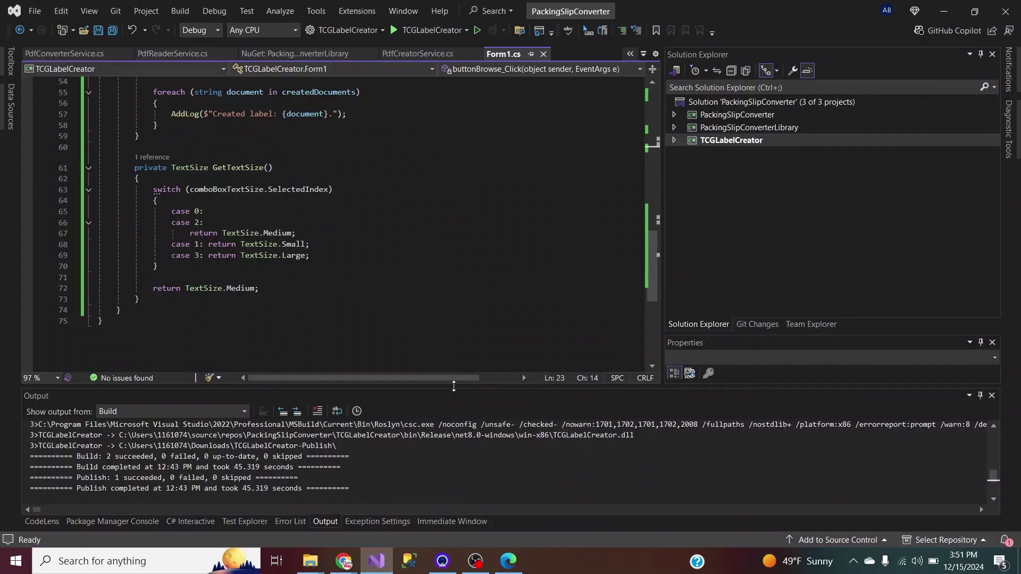
pyautogui.moveTo(655, 253); pyautogui.dragTo(678, 127)
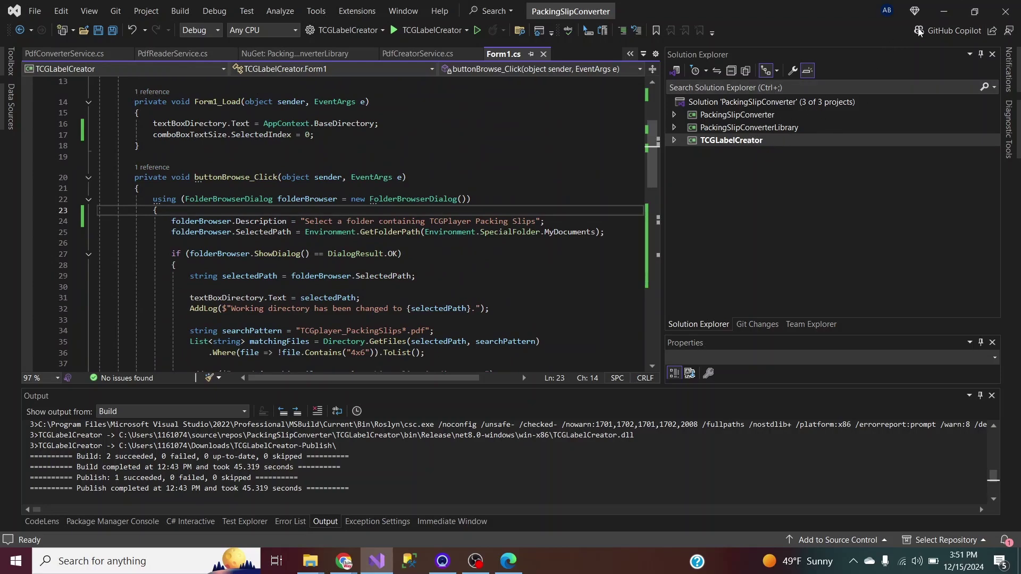
pyautogui.click(946, 12)
pyautogui.click(392, 328)
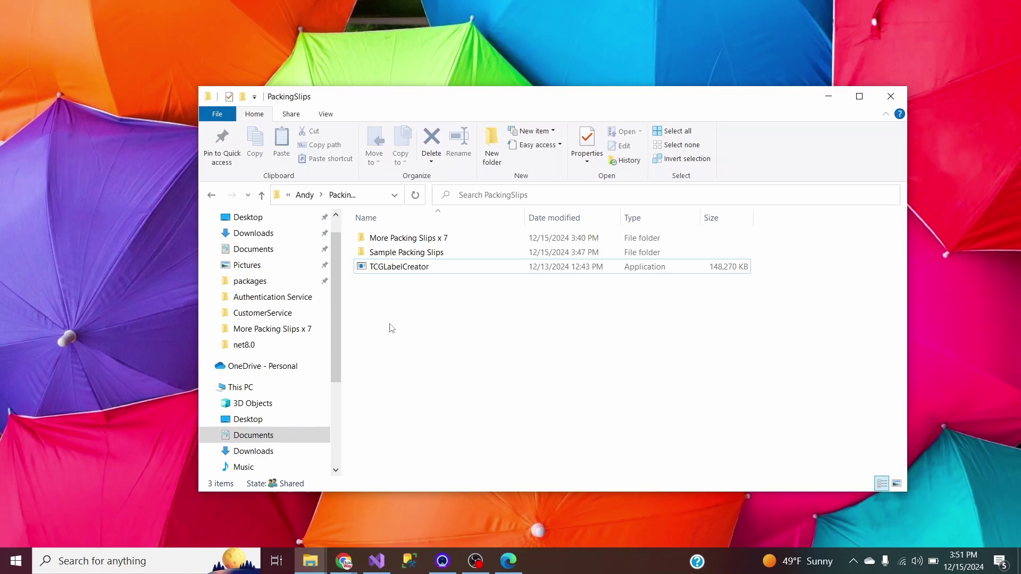
pyautogui.click(403, 272)
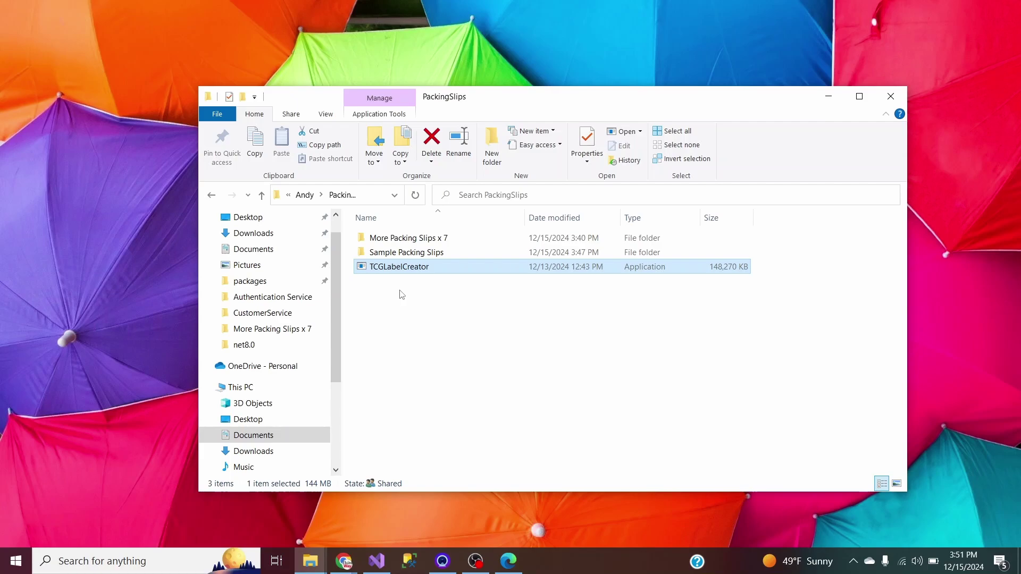
pyautogui.click(399, 290)
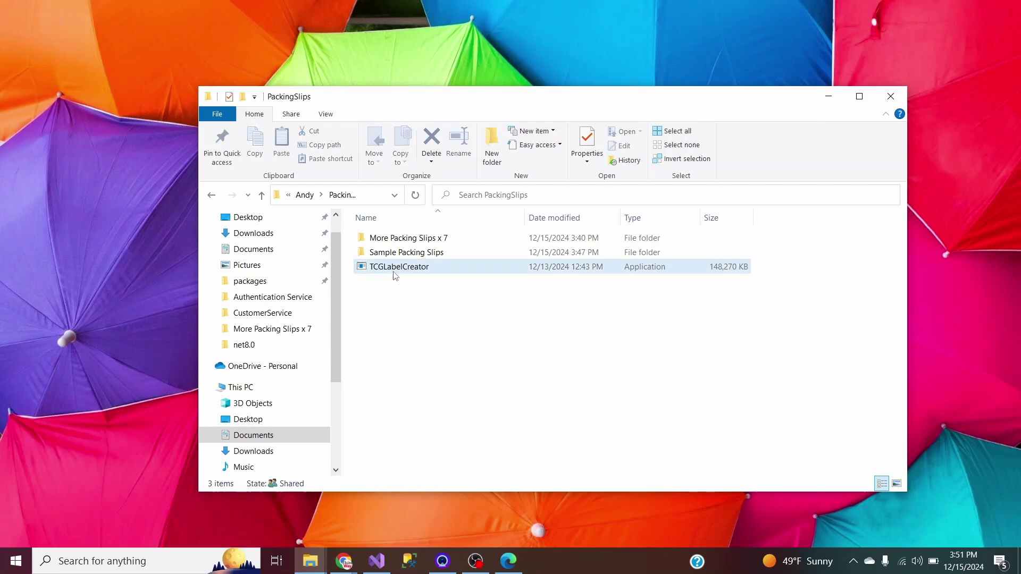
pyautogui.moveTo(393, 284)
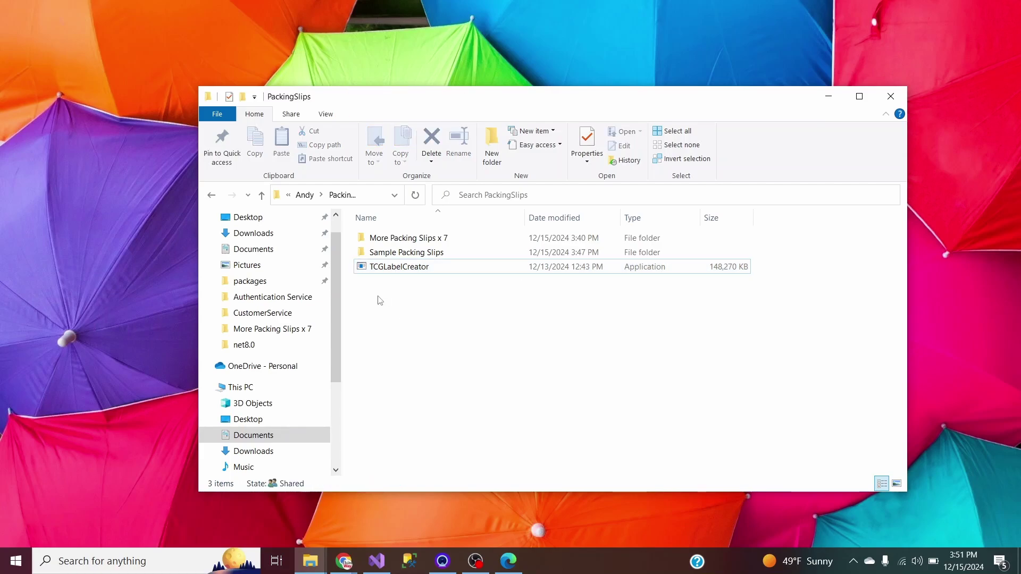
pyautogui.click(394, 268)
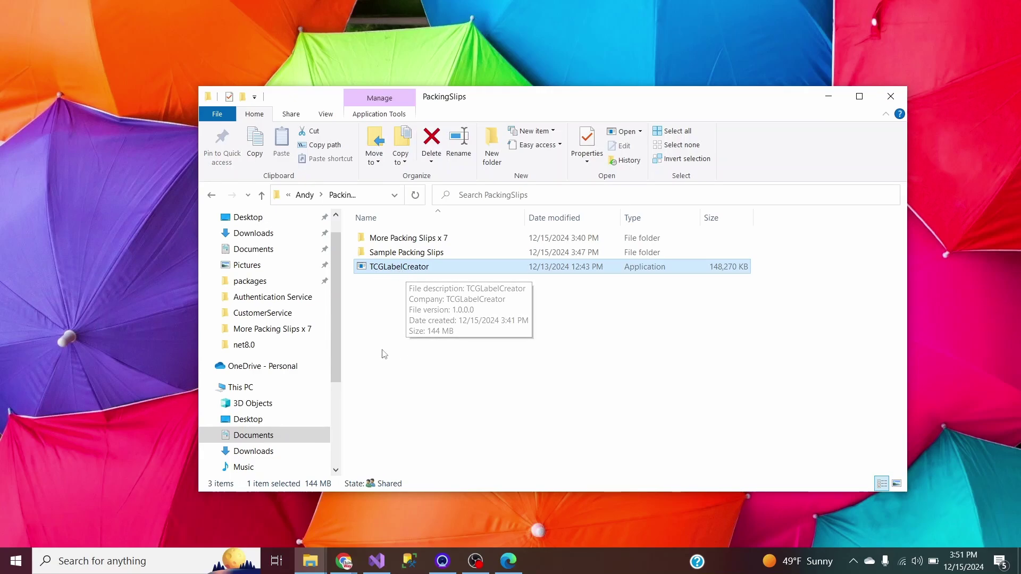
# Launch TCGLabelCreator.exe and position the Kanto Tools window in the middle of the screen.
pyautogui.doubleClick(389, 269)
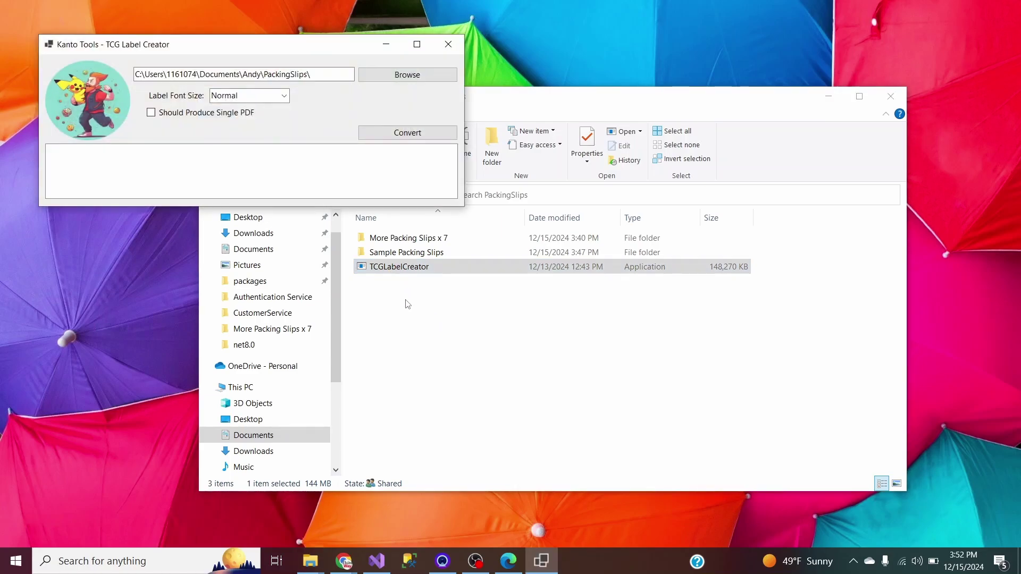
pyautogui.moveTo(279, 50); pyautogui.dragTo(603, 302)
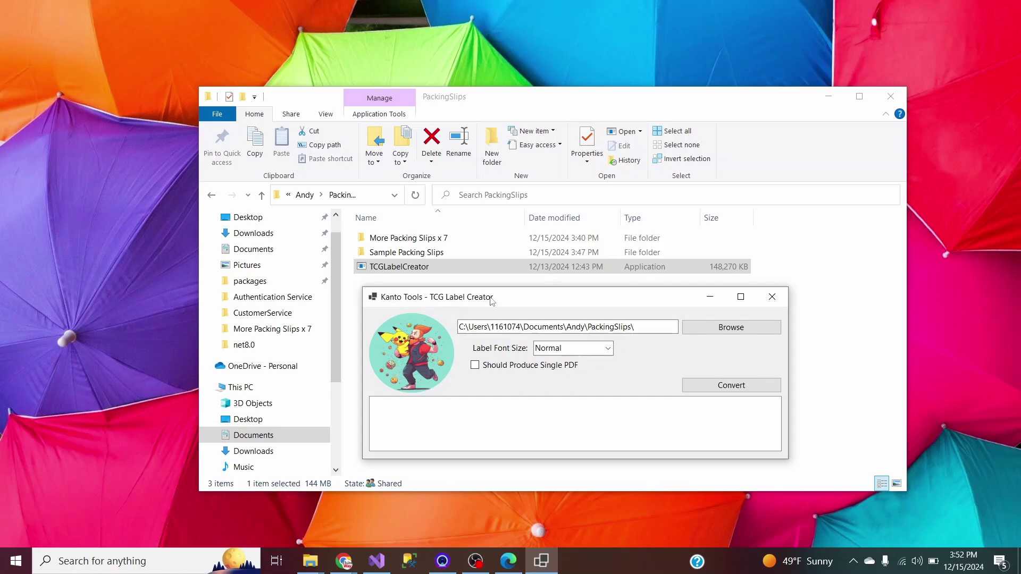
pyautogui.moveTo(543, 297); pyautogui.dragTo(542, 285)
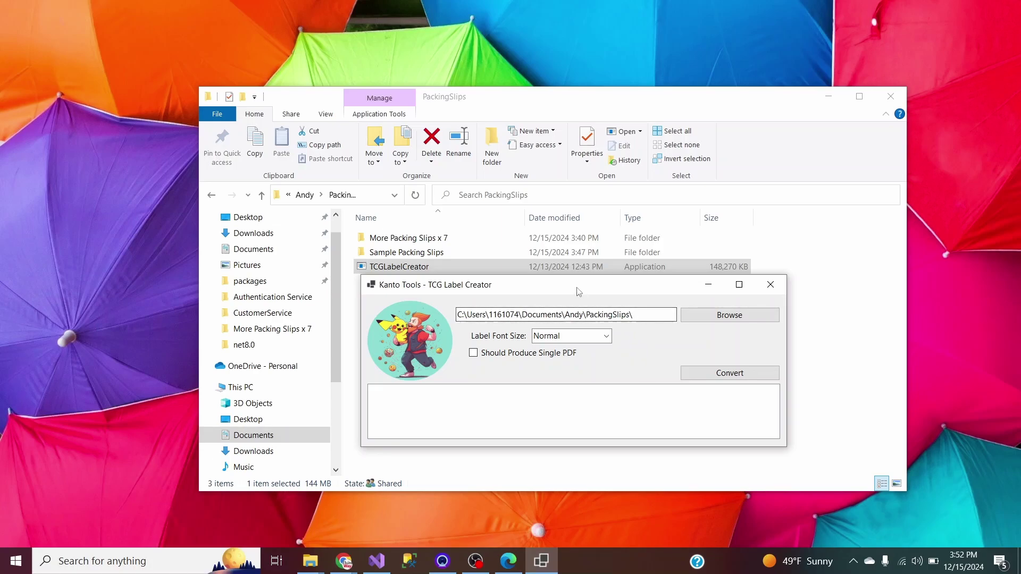
pyautogui.moveTo(581, 292); pyautogui.dragTo(584, 315)
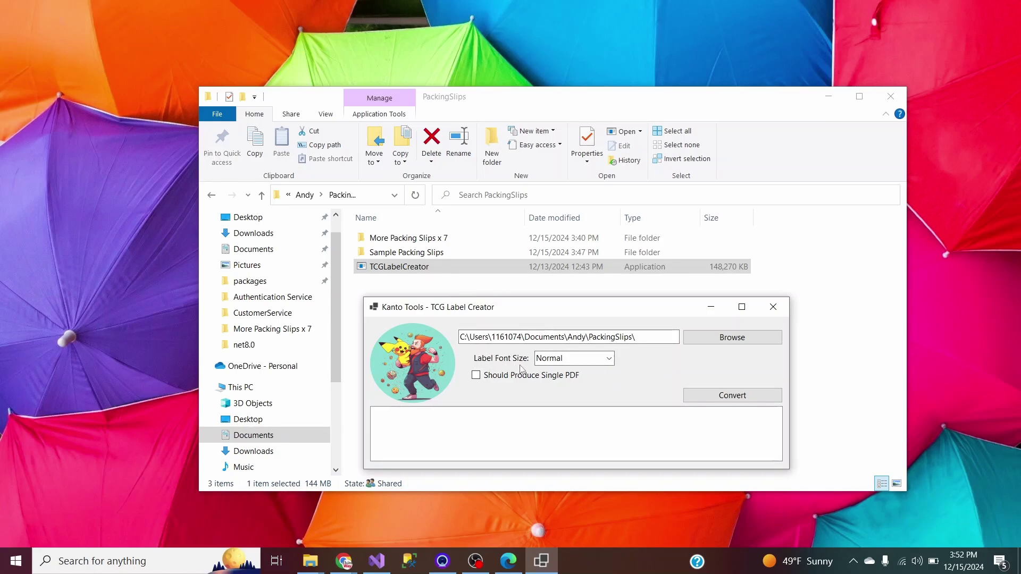
pyautogui.click(608, 358)
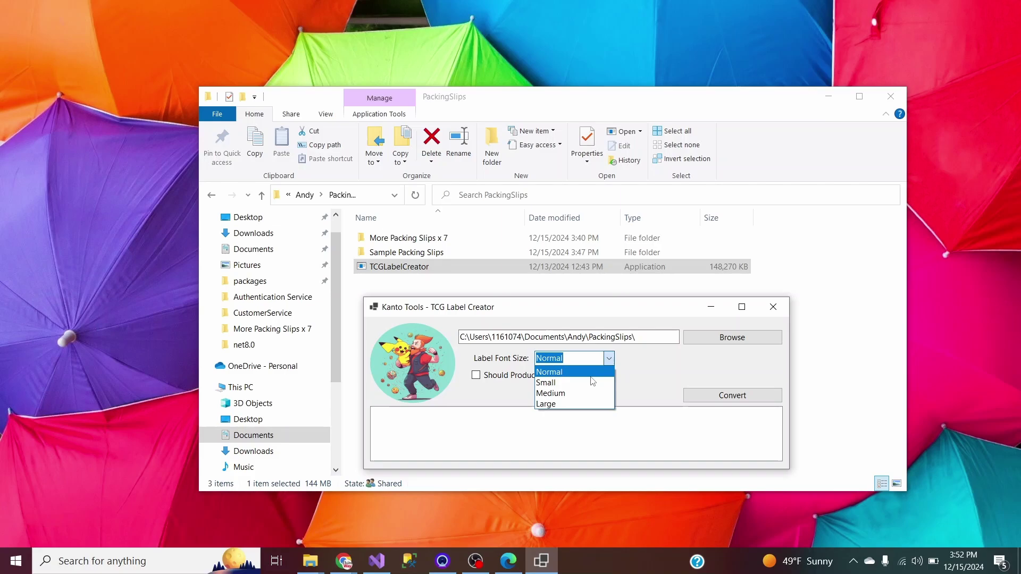
pyautogui.click(570, 378)
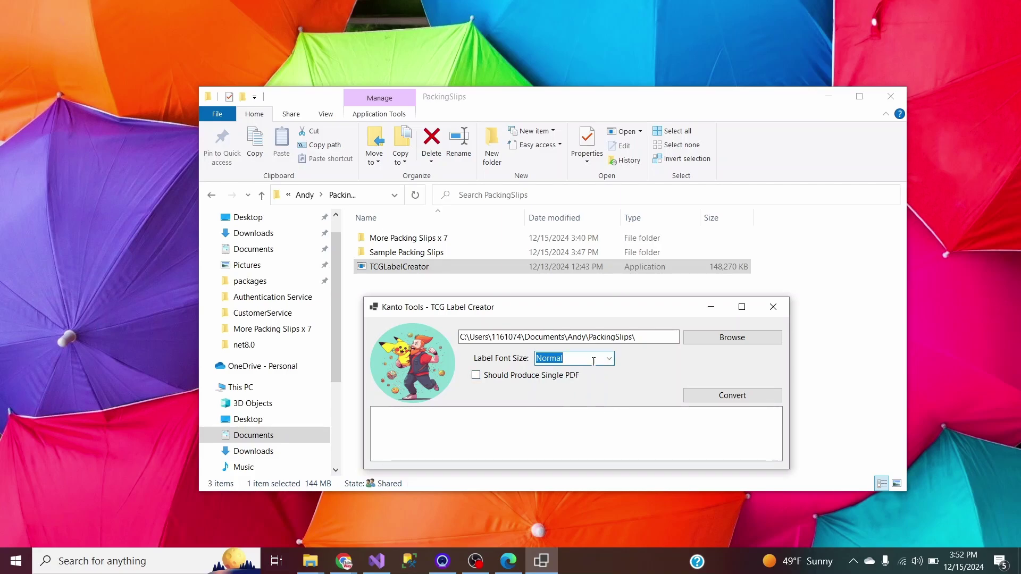
pyautogui.click(608, 358)
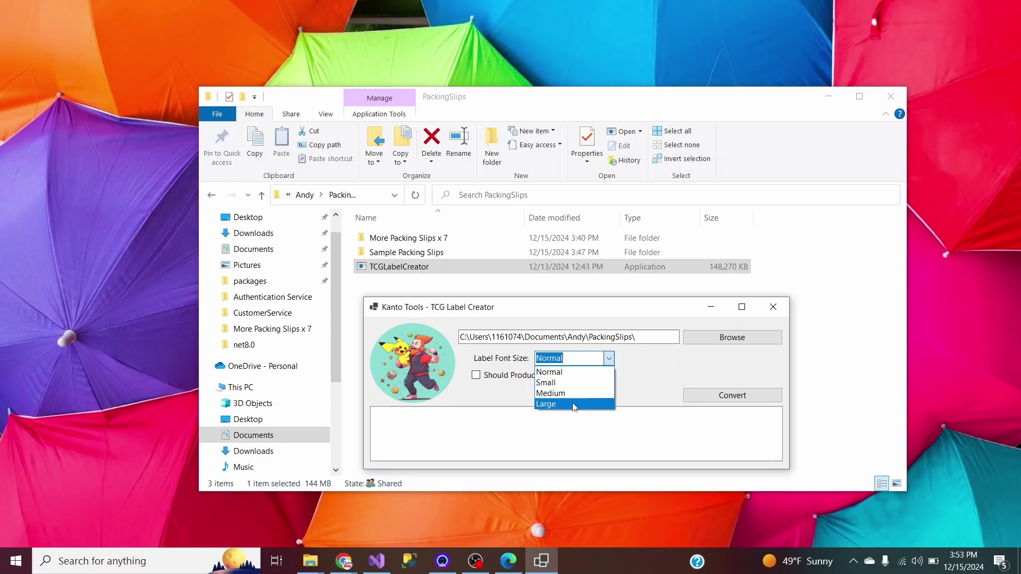
pyautogui.click(606, 360)
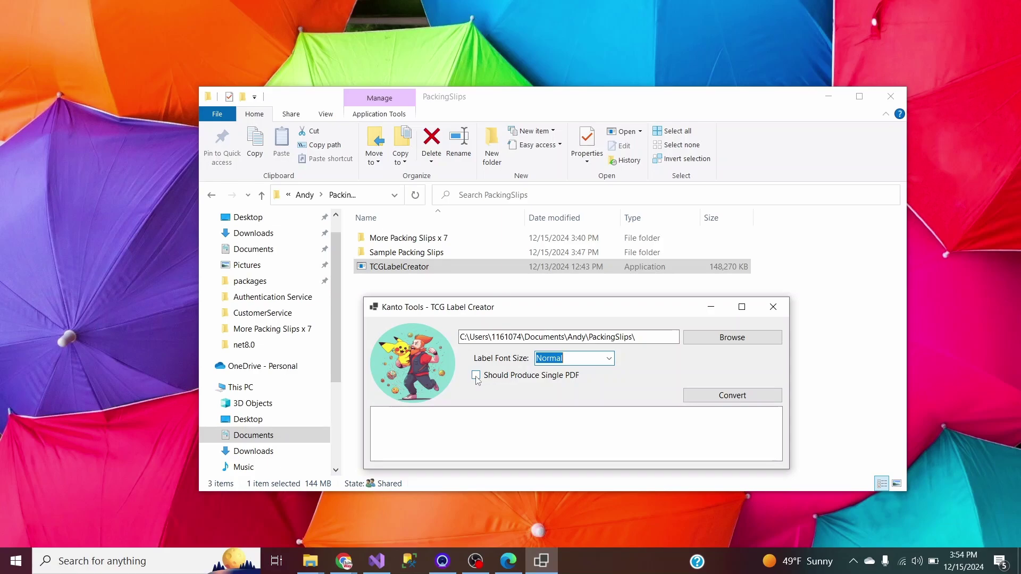
pyautogui.click(476, 376)
pyautogui.click(484, 376)
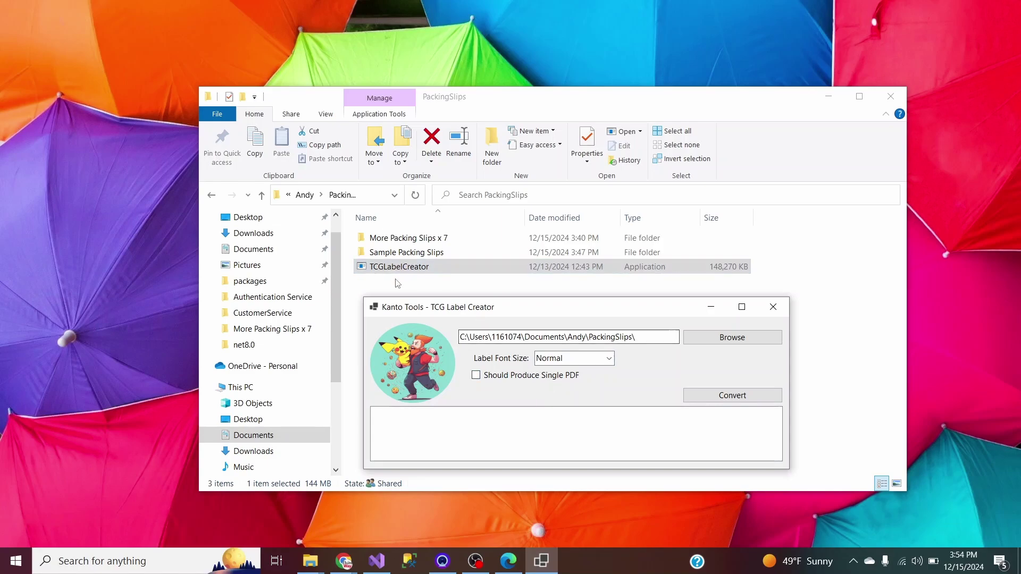
# Open Sample Packing Slips, close the extra PDF tab in Edge, and restore the label creator.
pyautogui.doubleClick(420, 253)
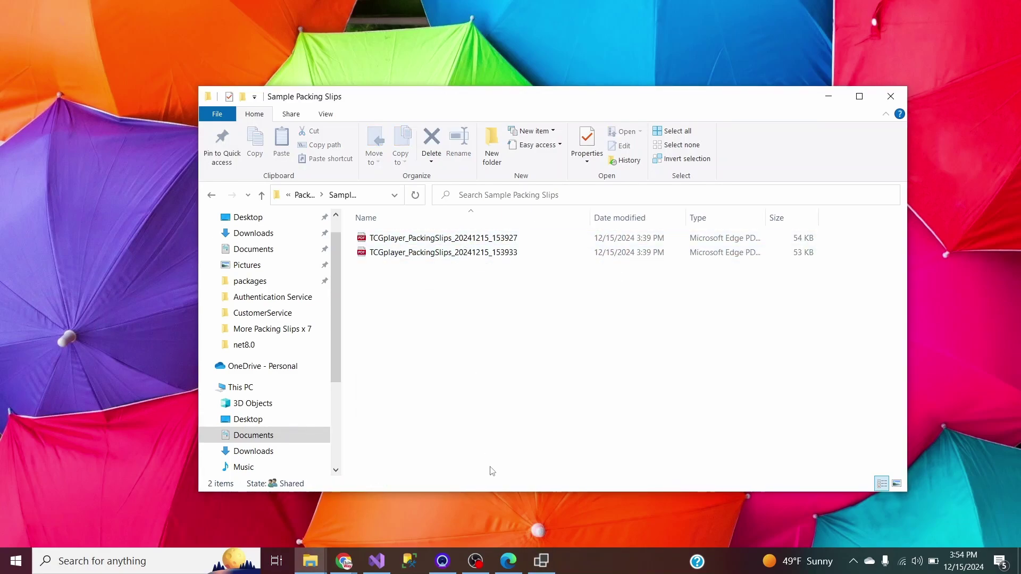
pyautogui.click(508, 561)
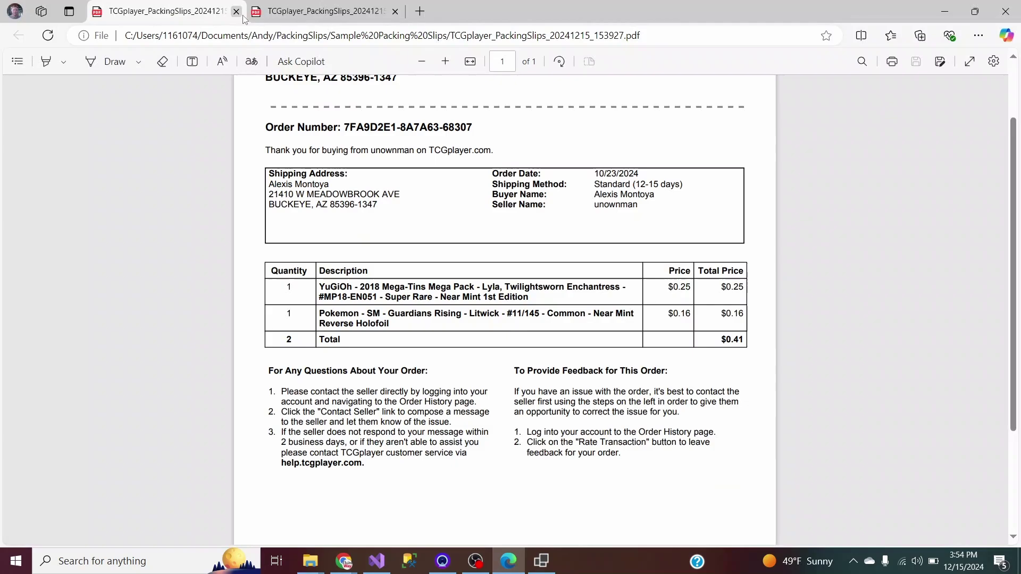
pyautogui.click(395, 12)
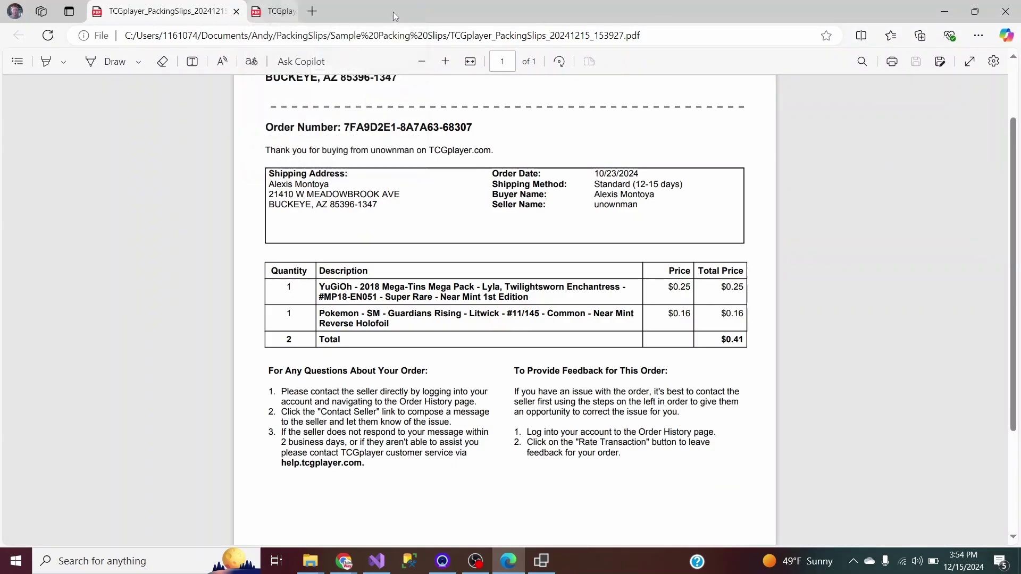
pyautogui.click(944, 12)
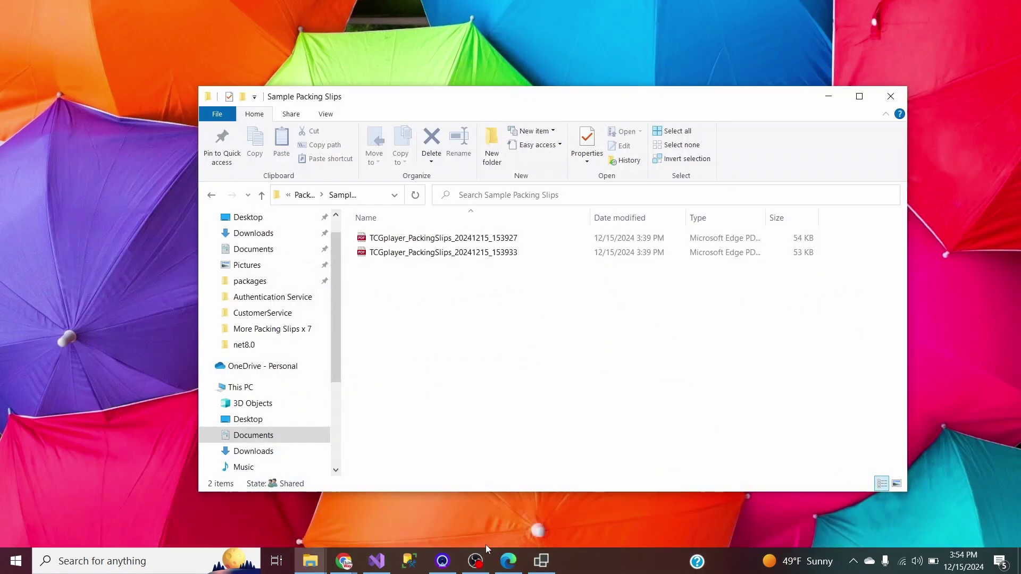
pyautogui.click(541, 561)
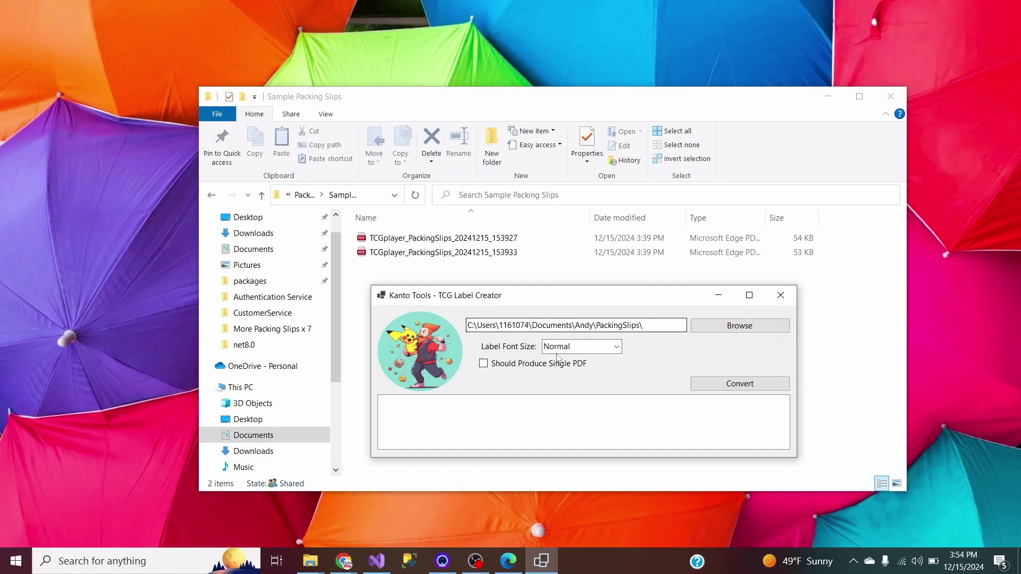
# Paste the Sample Packing Slips path into the folder picker and select it as the working folder.
pyautogui.click(728, 326)
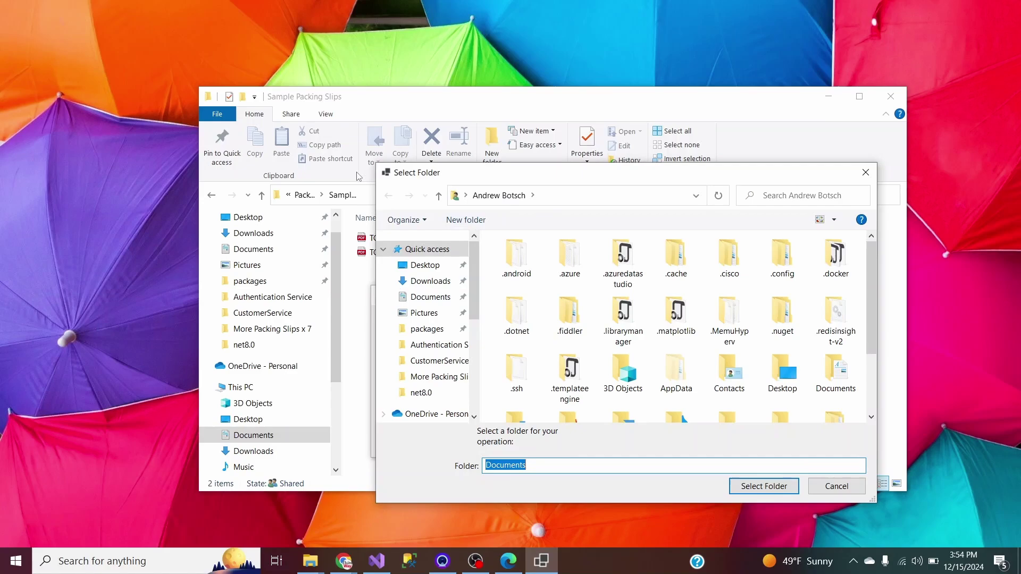
pyautogui.click(372, 195)
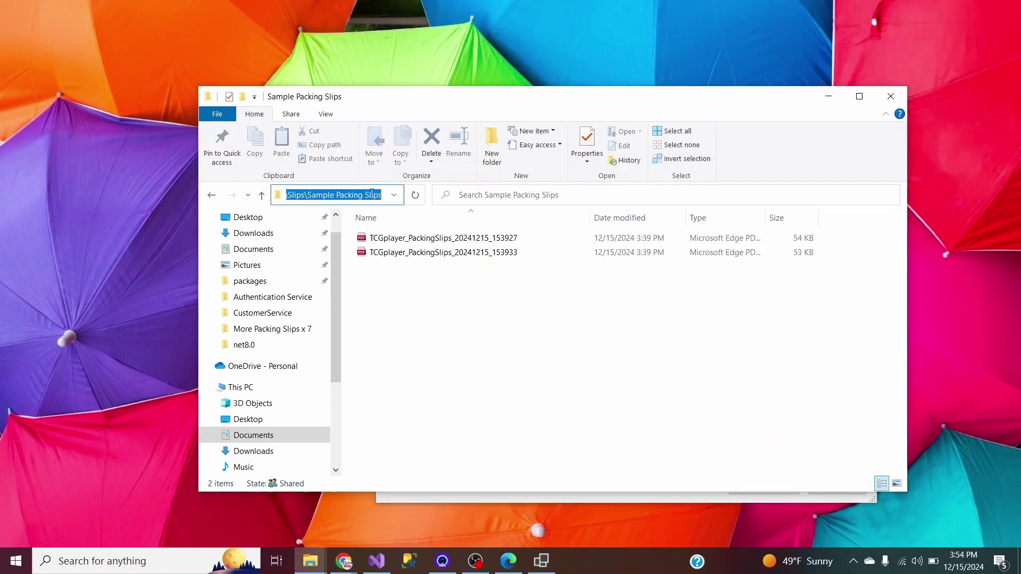
pyautogui.click(309, 562)
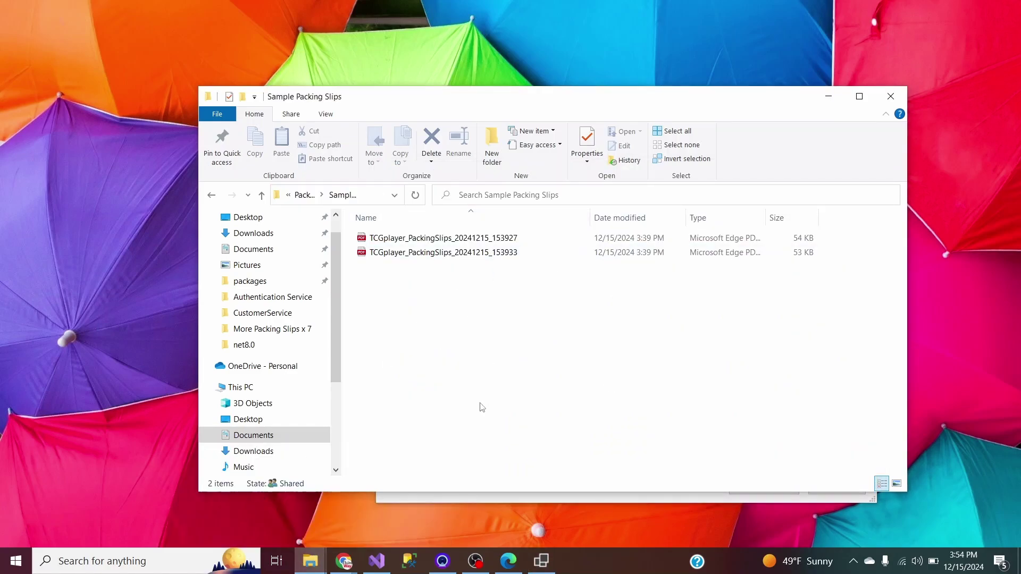
pyautogui.click(542, 561)
pyautogui.click(565, 196)
pyautogui.write('C:\\Users\\1161074\\Documents\\Andy\\PackingSlips\\Sample Packing Slips')
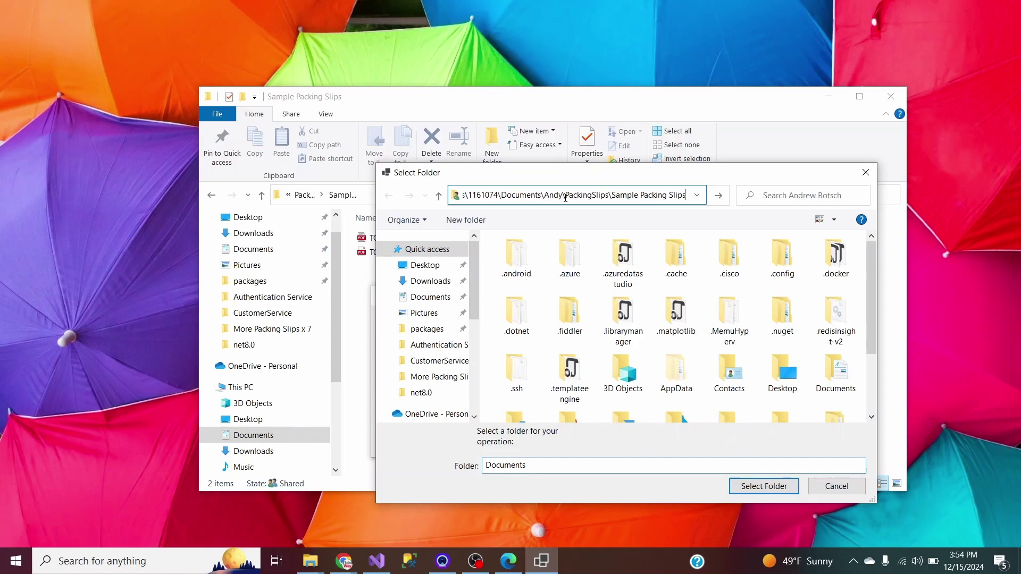
pyautogui.press('Return')
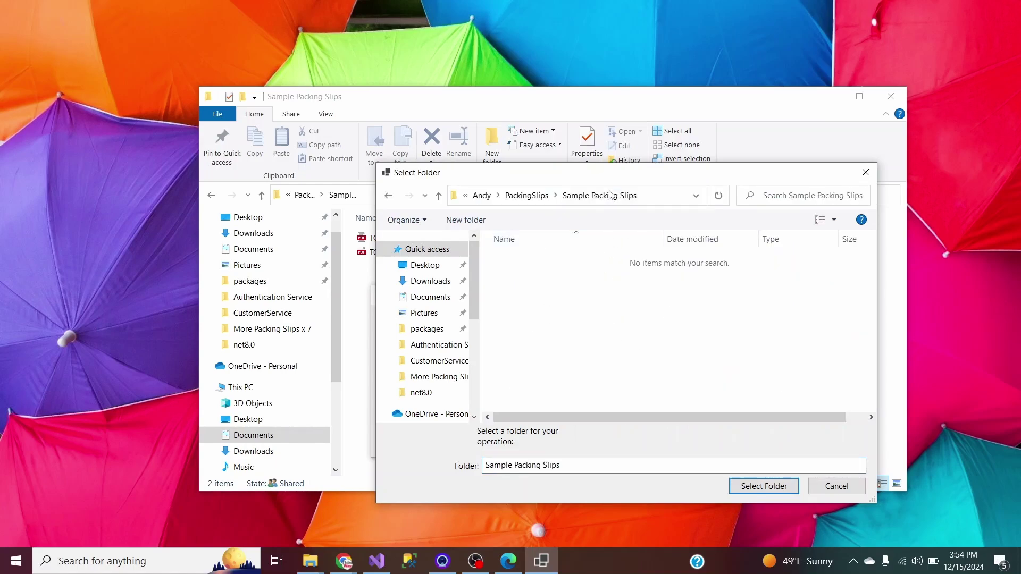
pyautogui.moveTo(571, 178); pyautogui.dragTo(660, 213)
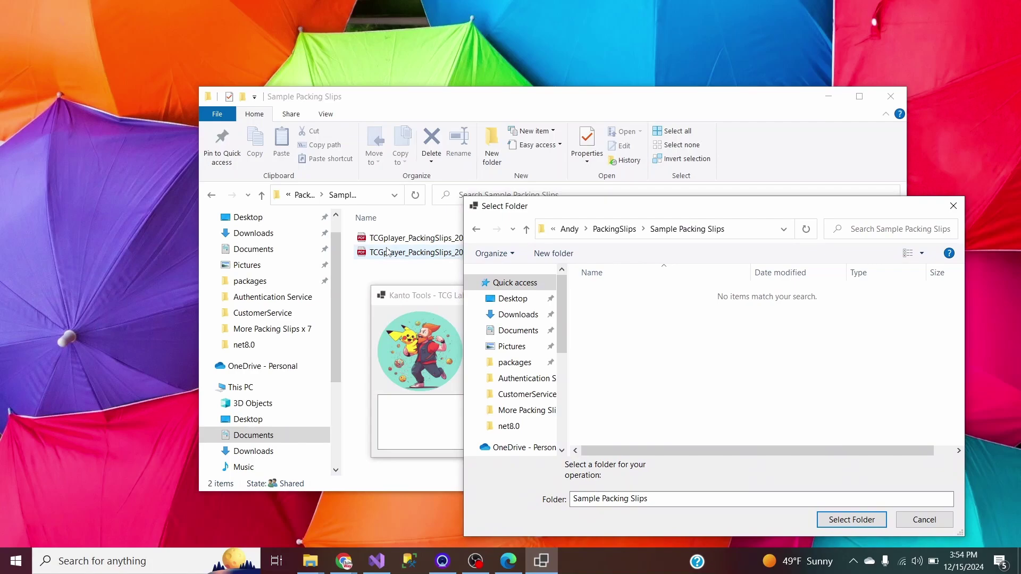
pyautogui.click(851, 520)
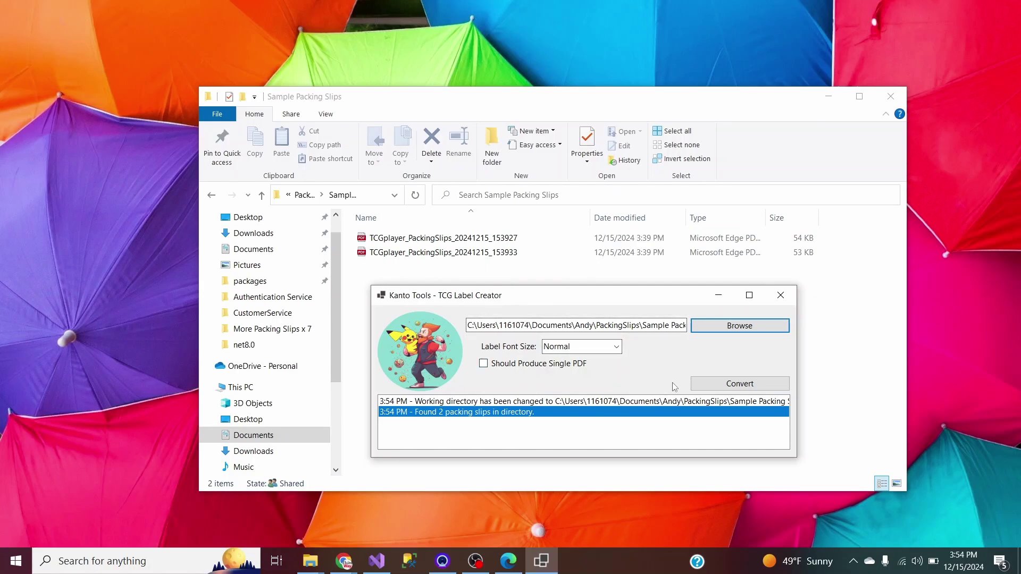
# Convert both packing slips to Medium 4x6 labels and check the new -Medium-4x6 PDFs in the folder.
pyautogui.click(742, 389)
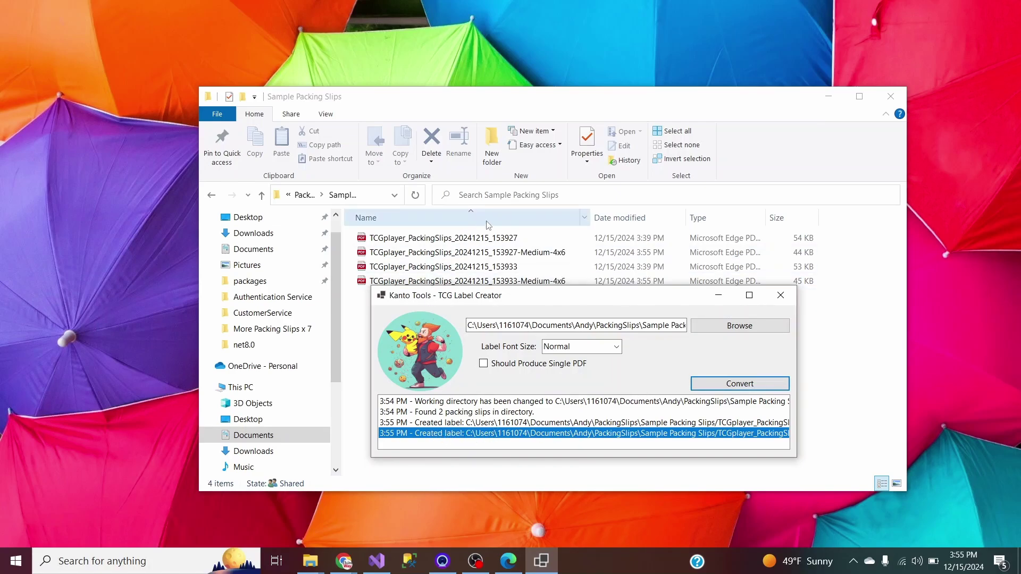
pyautogui.click(507, 253)
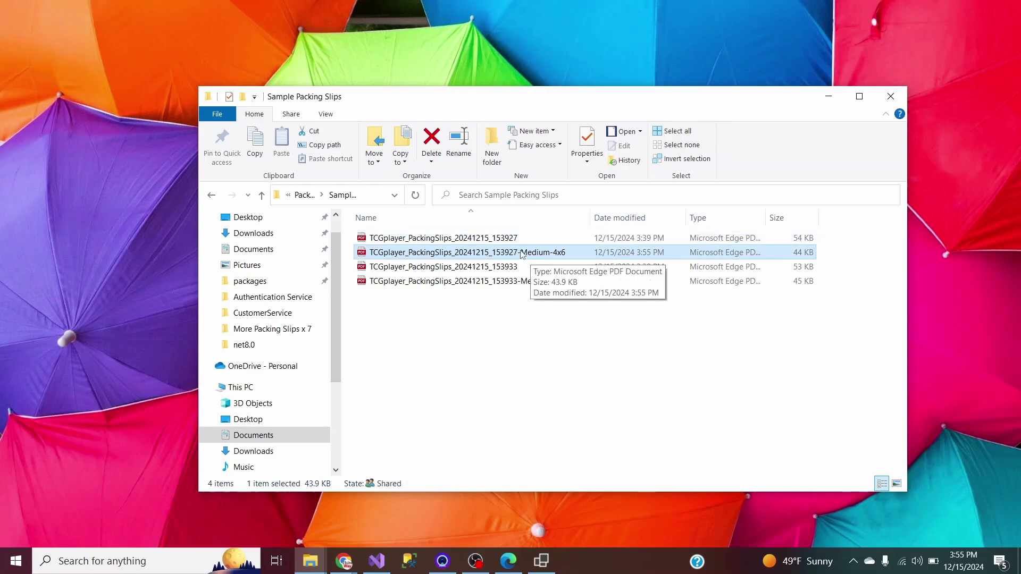
# Open the 153927 Medium-4x6 label PDF, inspect its address and Order Number, and compare with the original slip.
pyautogui.doubleClick(519, 254)
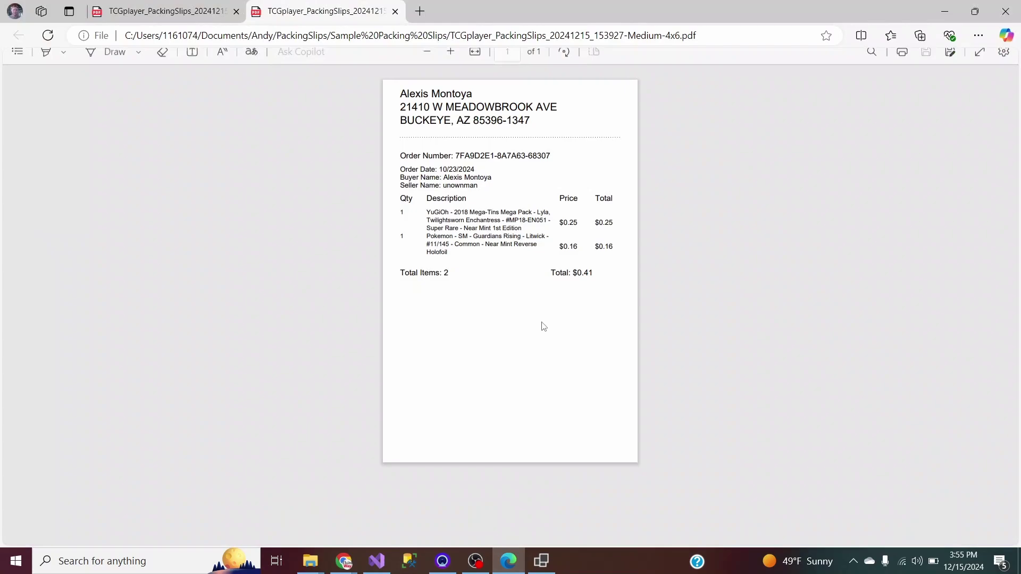
pyautogui.keyDown('ctrl'); pyautogui.scroll(2, 522, 201); pyautogui.keyUp('ctrl')
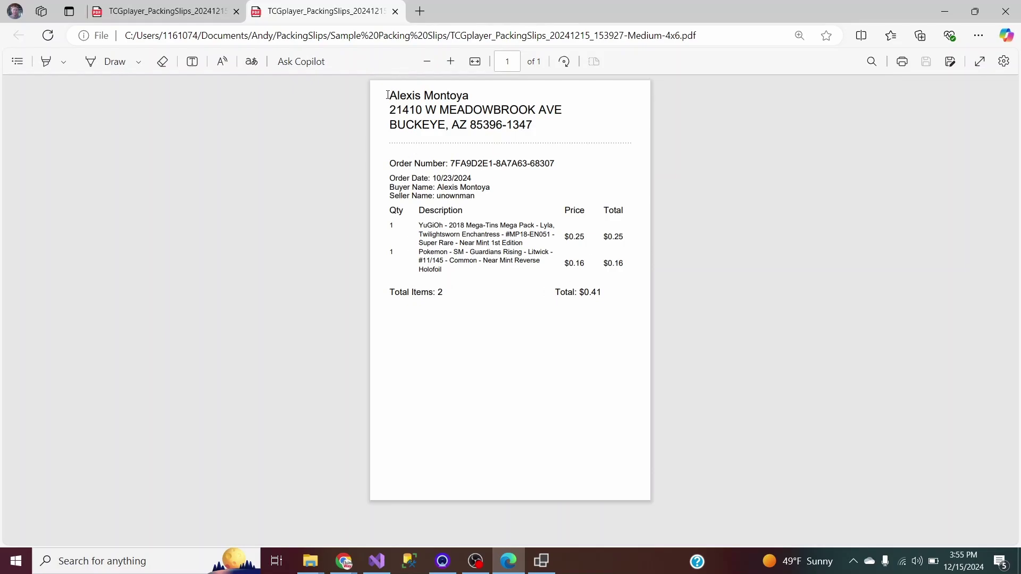
pyautogui.moveTo(390, 96); pyautogui.dragTo(552, 137)
pyautogui.click(546, 133)
pyautogui.moveTo(390, 163); pyautogui.dragTo(451, 164)
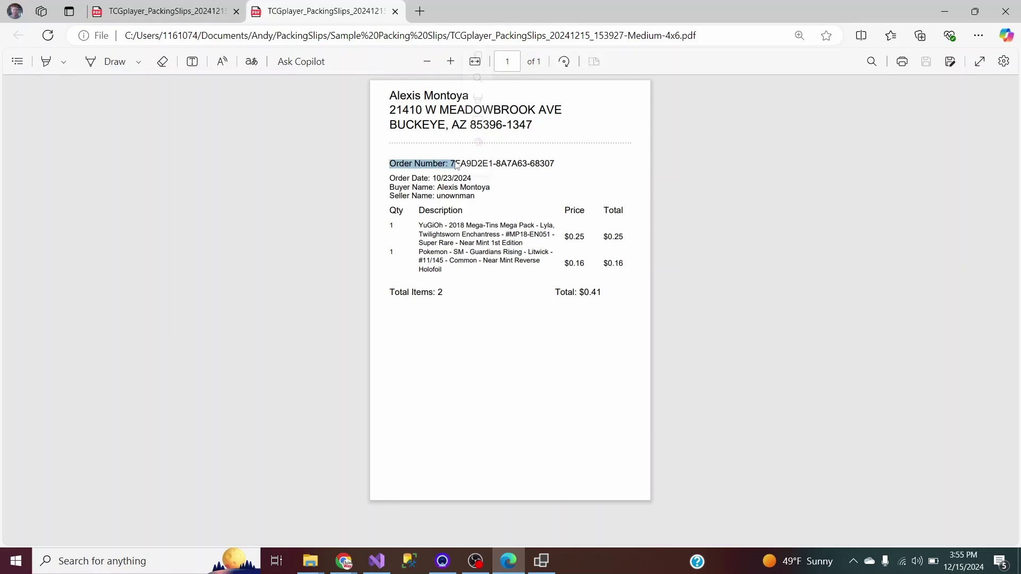
pyautogui.click(392, 179)
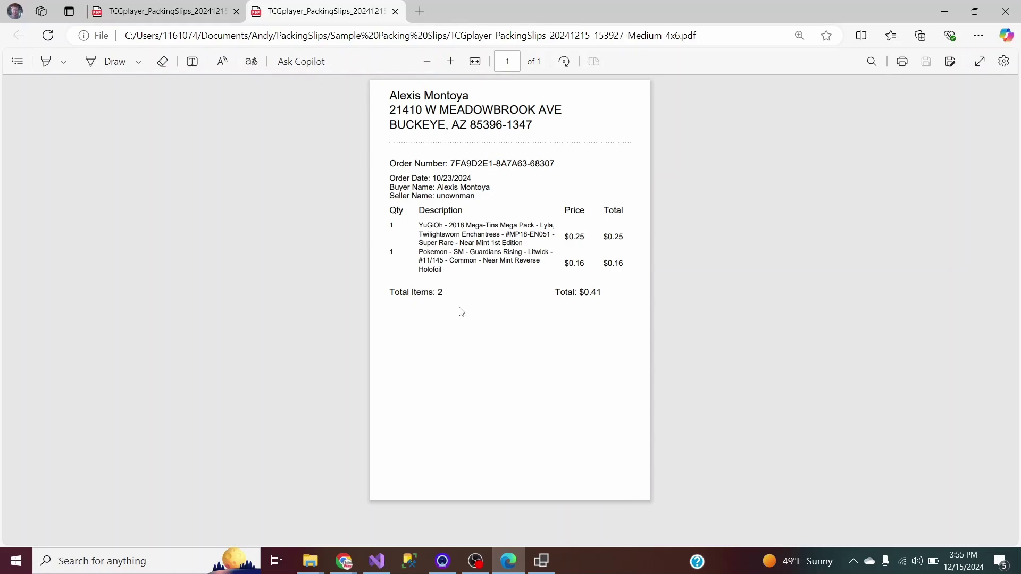
pyautogui.click(159, 12)
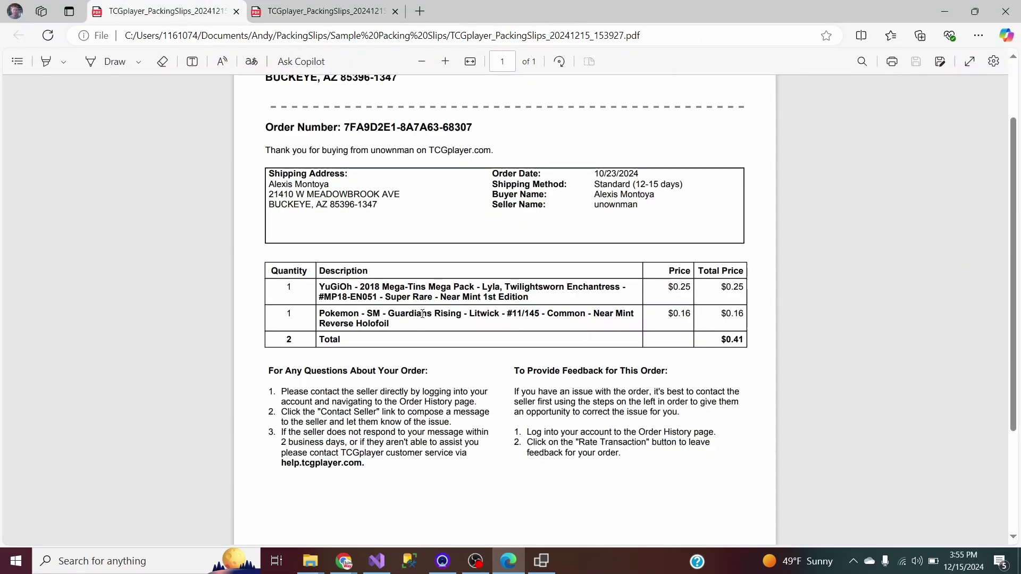
pyautogui.click(300, 10)
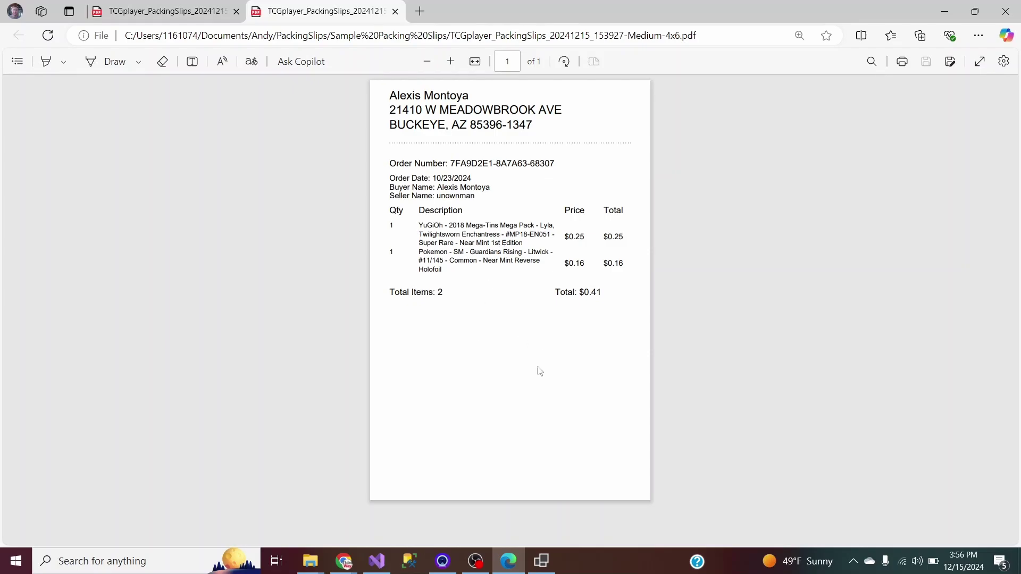
# Set Label Font Size to Small and convert the slips into Small 4x6 labels.
pyautogui.click(311, 563)
pyautogui.click(273, 538)
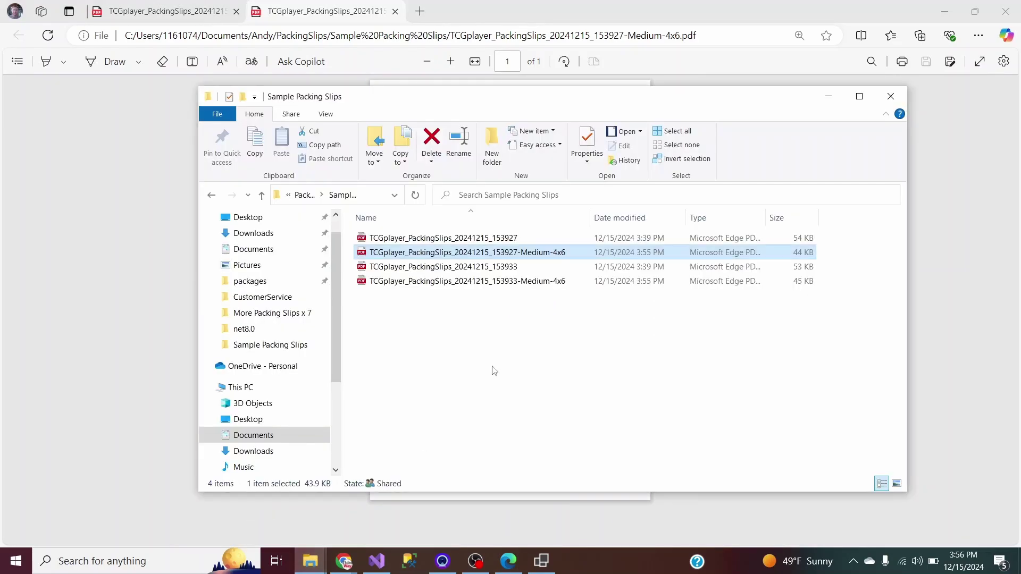
pyautogui.click(542, 561)
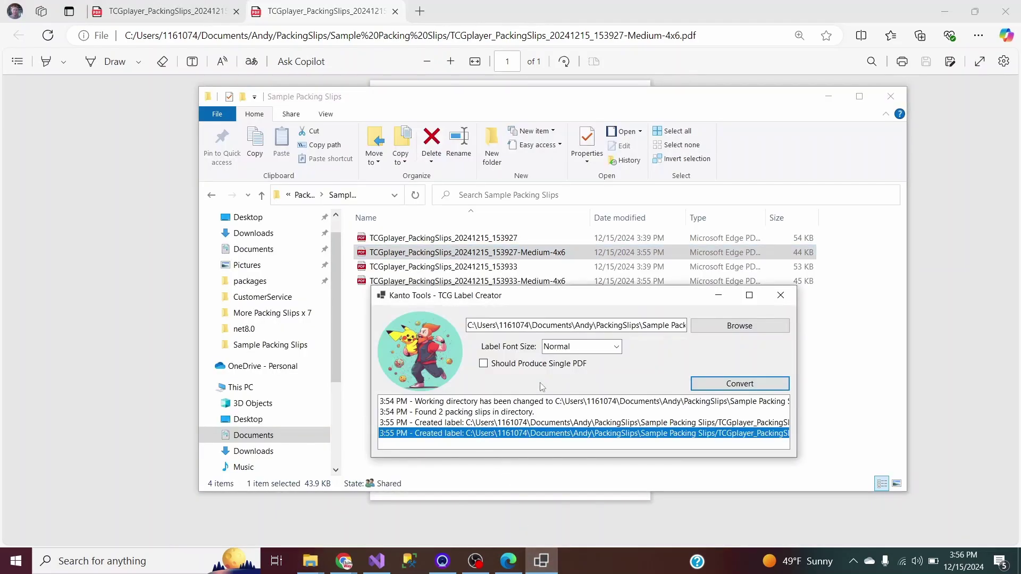
pyautogui.click(611, 349)
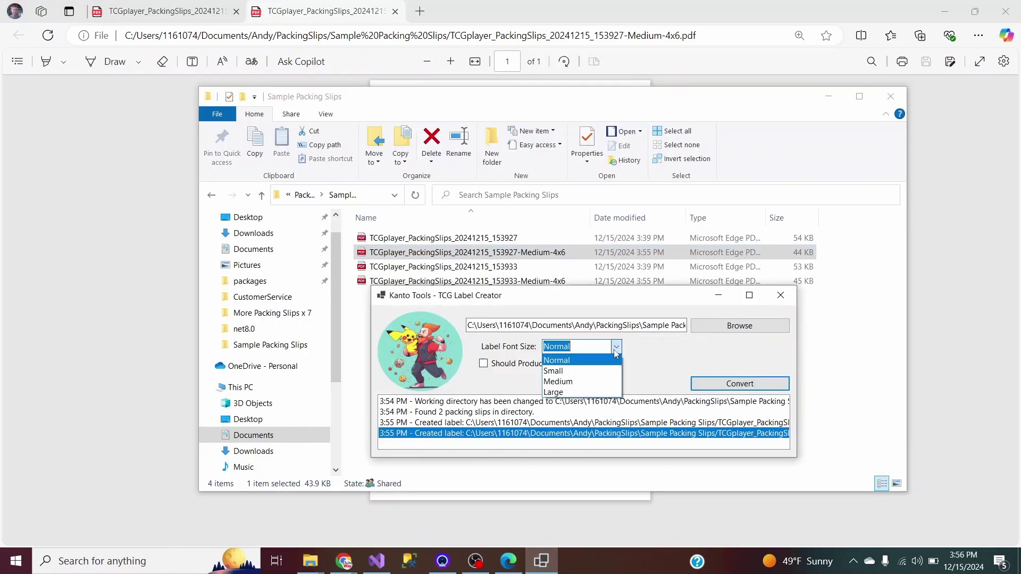
pyautogui.click(578, 372)
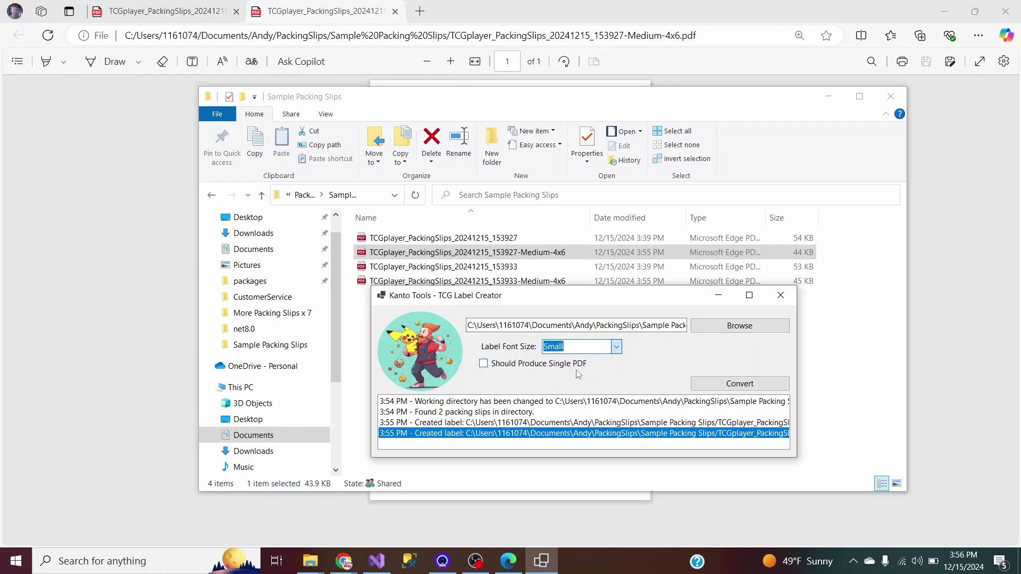
pyautogui.click(719, 390)
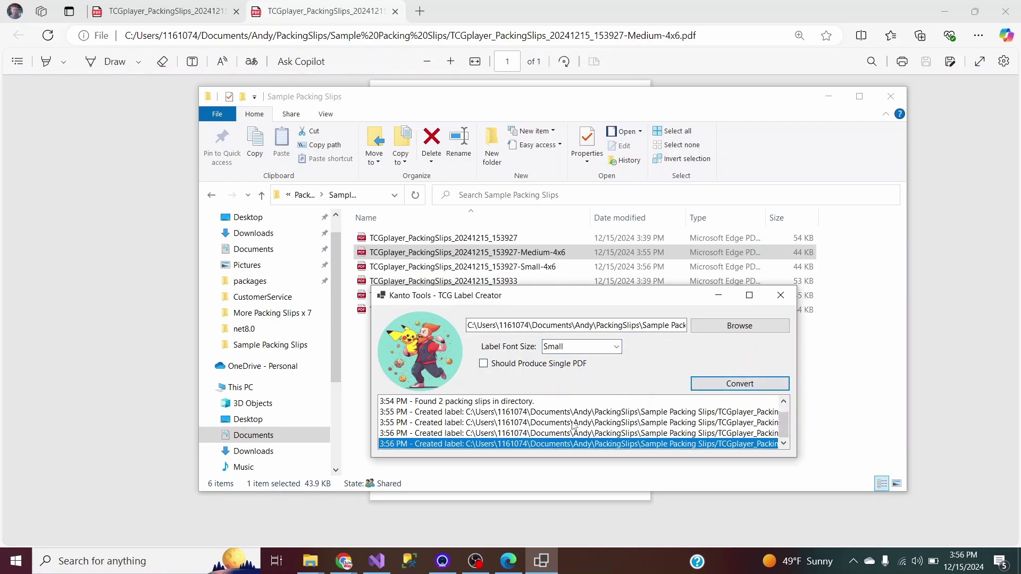
# Set Label Font Size to Large and convert the slips into Large 4x6 labels.
pyautogui.click(615, 351)
pyautogui.click(574, 394)
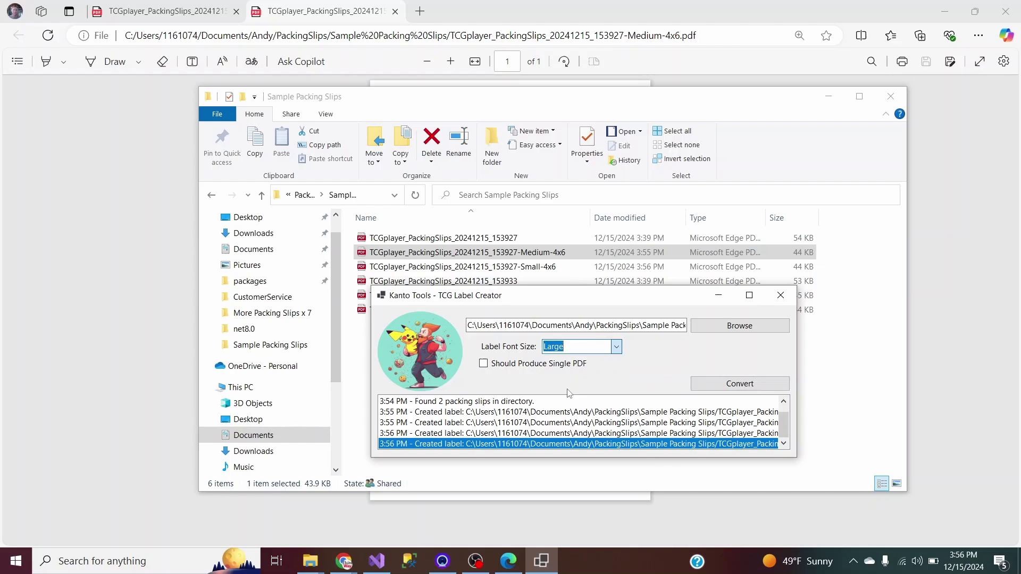
pyautogui.click(713, 384)
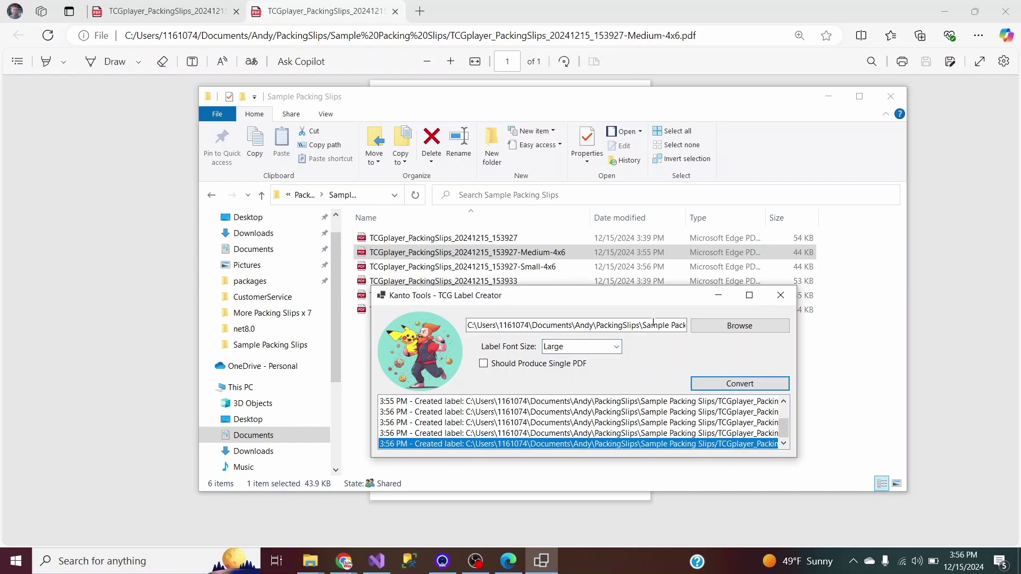
# In the folder, select the 153927 Large, Medium and Small label PDFs.
pyautogui.click(439, 103)
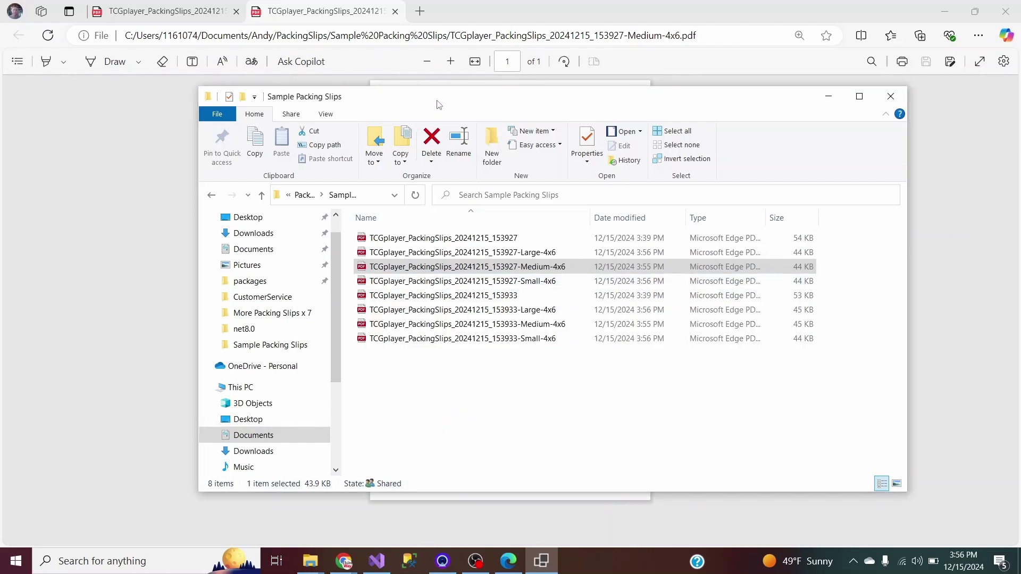
pyautogui.click(553, 444)
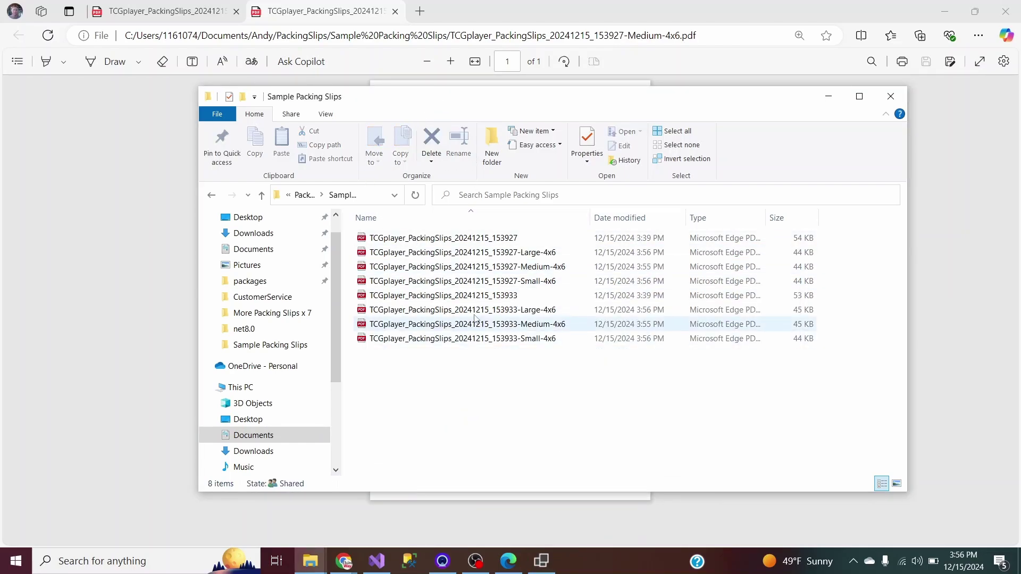
pyautogui.click(535, 253)
pyautogui.click(536, 269)
pyautogui.click(524, 281)
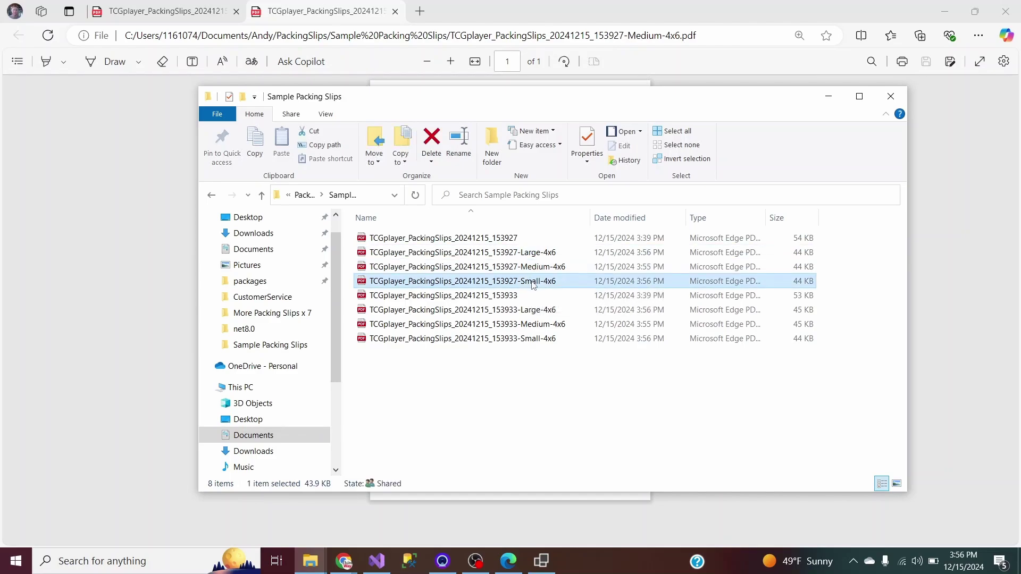
# Close the Medium label tab and open the three 153927 label PDFs in Edge.
pyautogui.click(520, 562)
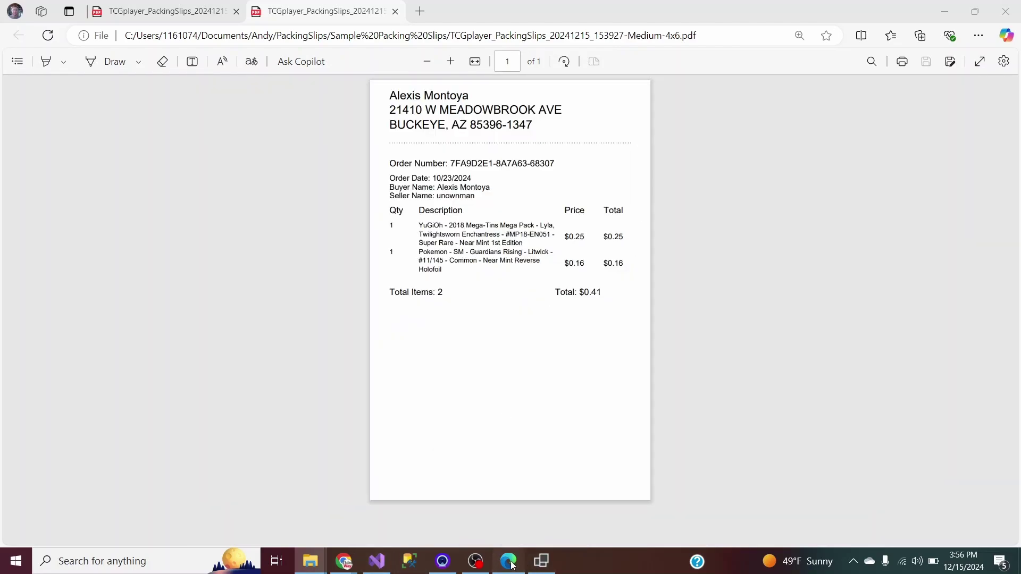
pyautogui.click(395, 12)
pyautogui.moveTo(312, 566)
pyautogui.click(267, 497)
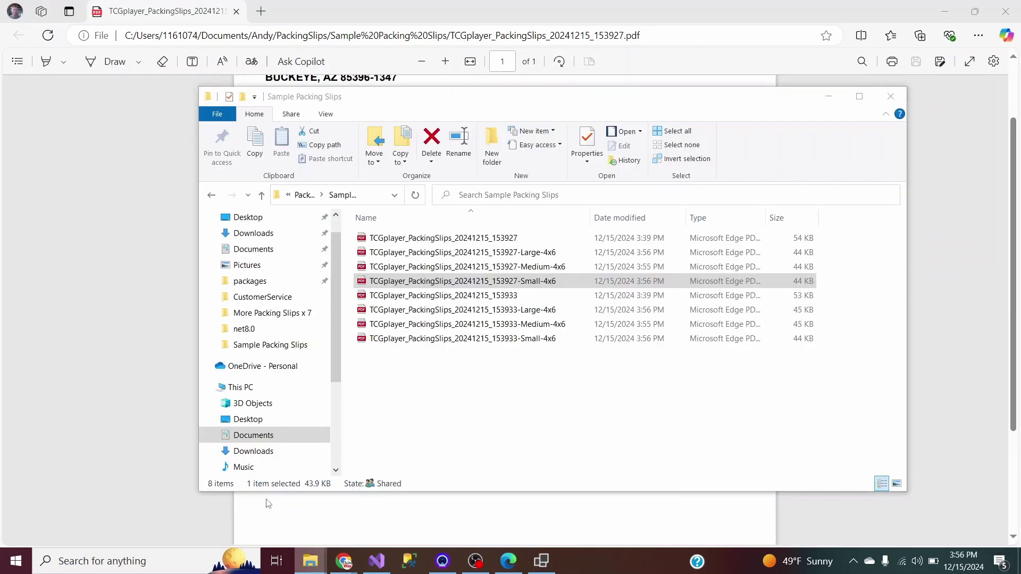
pyautogui.keyDown('shift'); pyautogui.click(521, 253); pyautogui.keyUp('shift')
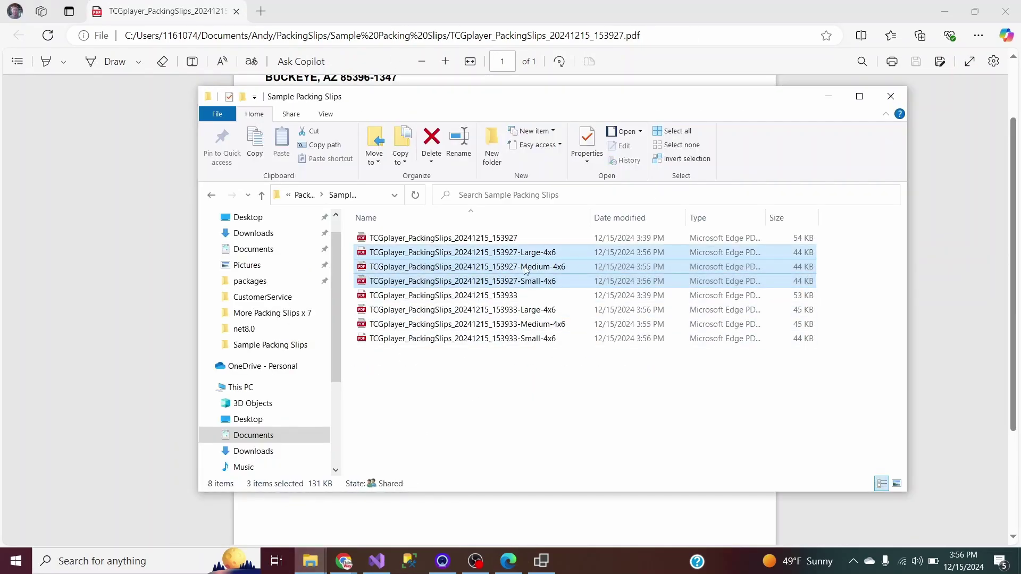
pyautogui.moveTo(524, 269); pyautogui.dragTo(247, 21)
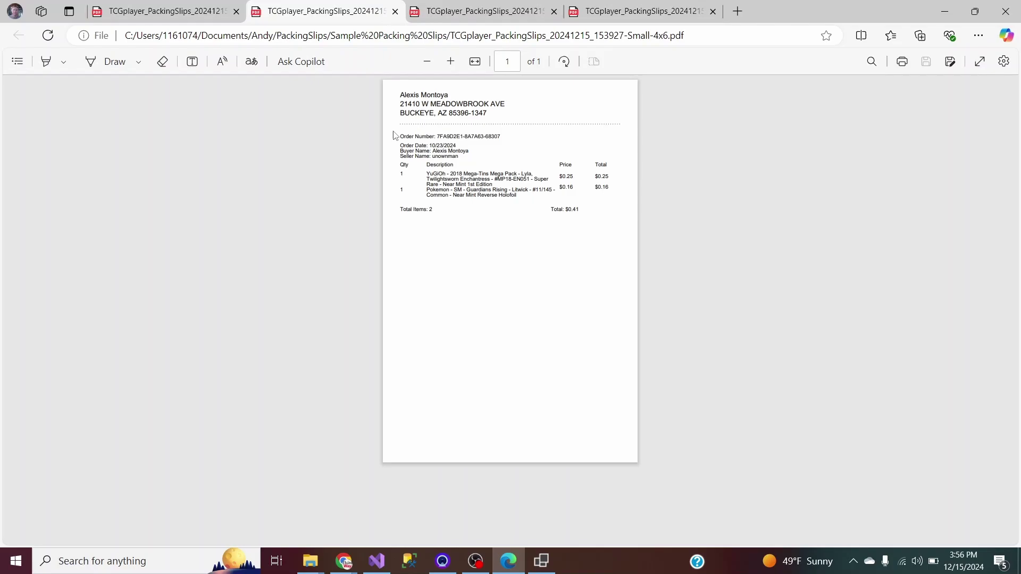
# Review the Small label's text, then view the Medium and Large 4x6 labels.
pyautogui.moveTo(401, 99); pyautogui.dragTo(582, 266)
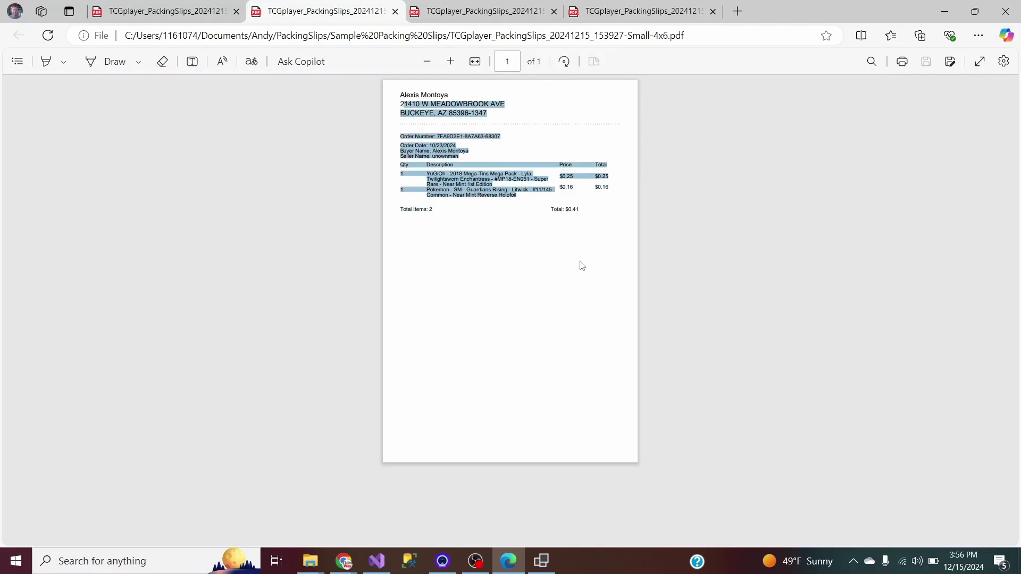
pyautogui.click(596, 213)
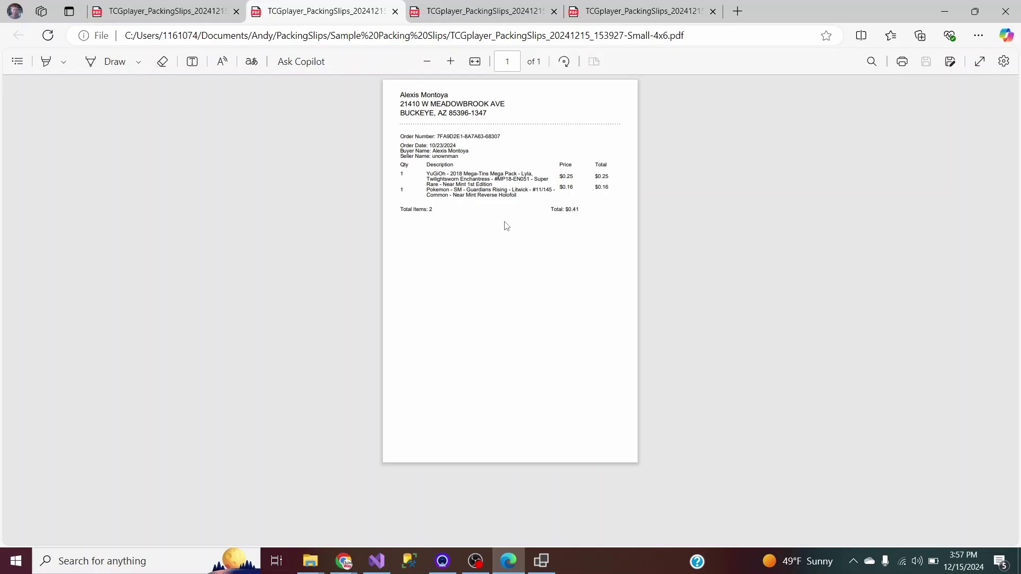
pyautogui.click(467, 11)
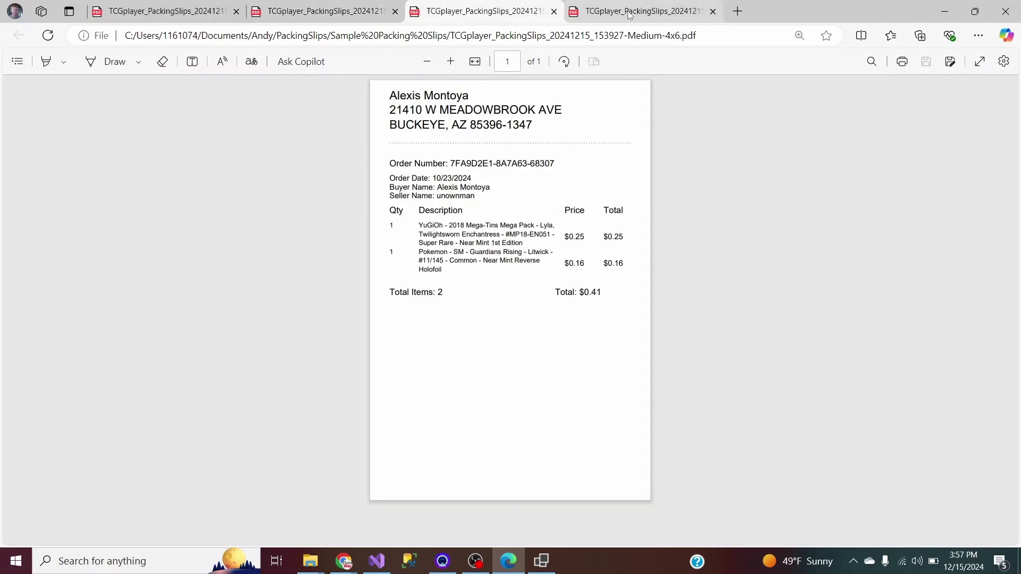
pyautogui.click(603, 14)
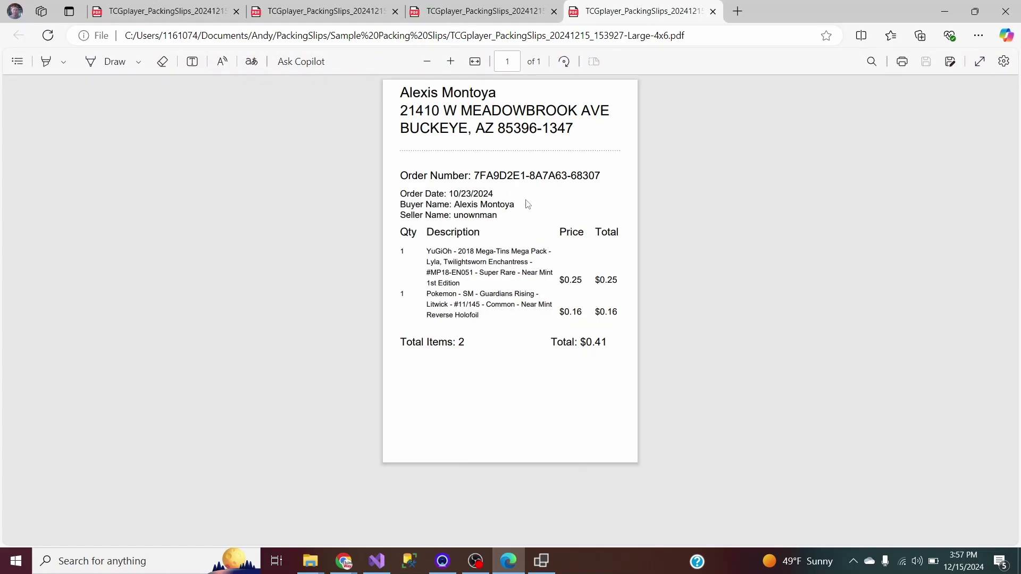
# Bring the label creator in front, move it slightly higher, and minimize the Edge PDF viewer.
pyautogui.click(541, 561)
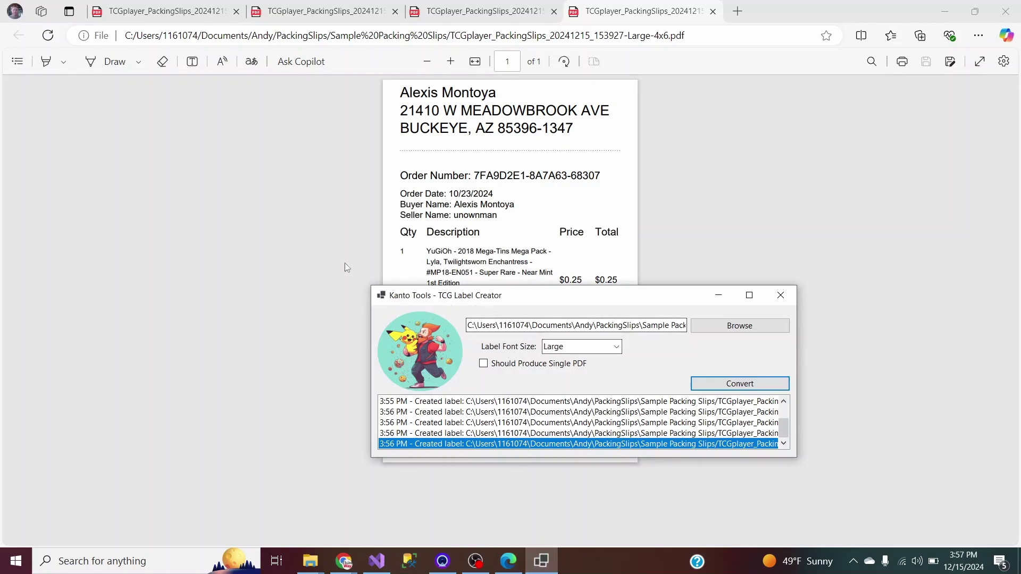
pyautogui.click(565, 263)
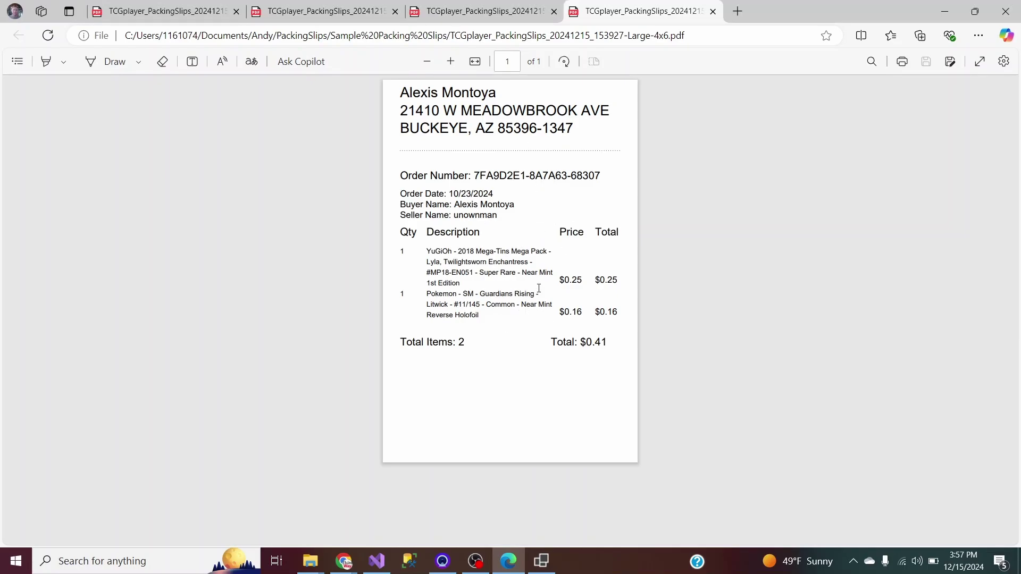
pyautogui.click(541, 561)
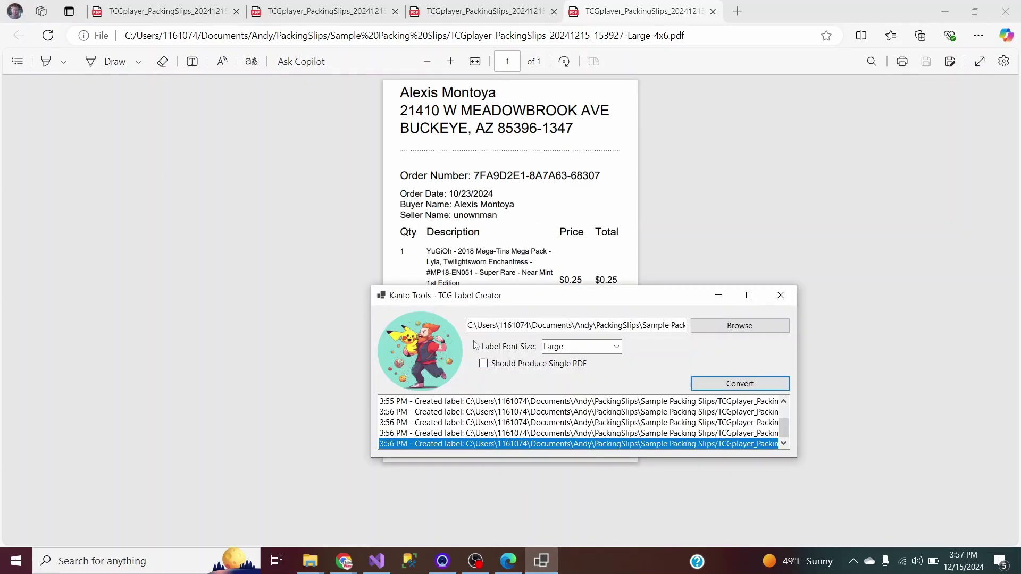
pyautogui.moveTo(529, 296); pyautogui.dragTo(535, 255)
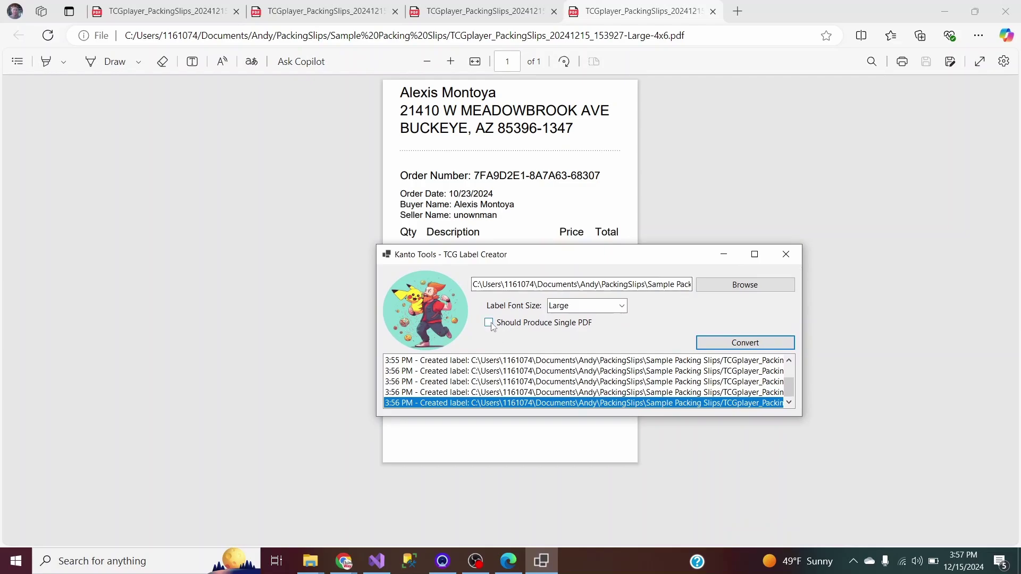
pyautogui.click(942, 12)
# Select the six 153927 and 153933 Small, Medium and Large 4x6 PDFs and delete them.
pyautogui.click(498, 101)
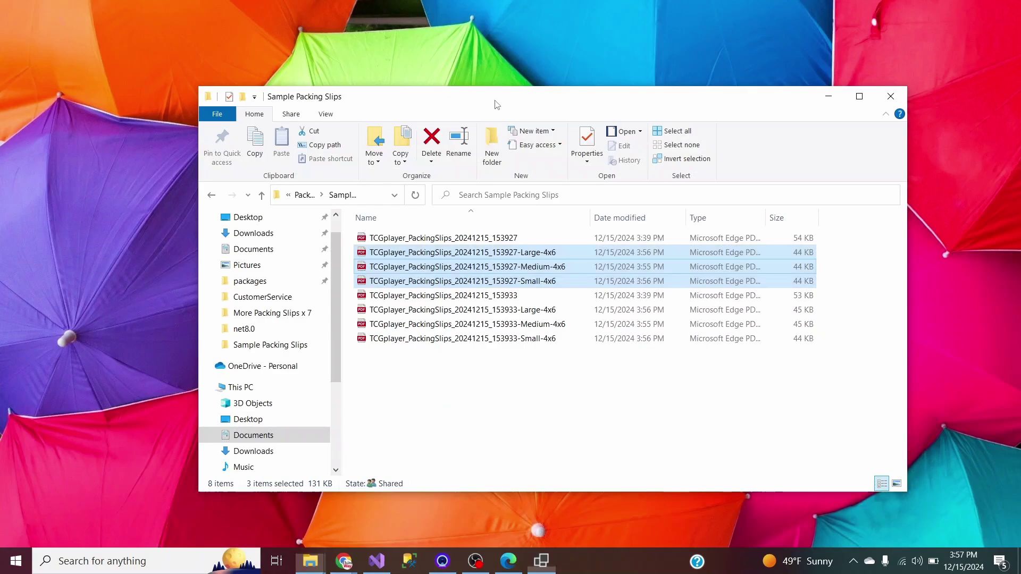
pyautogui.click(493, 375)
pyautogui.click(494, 257)
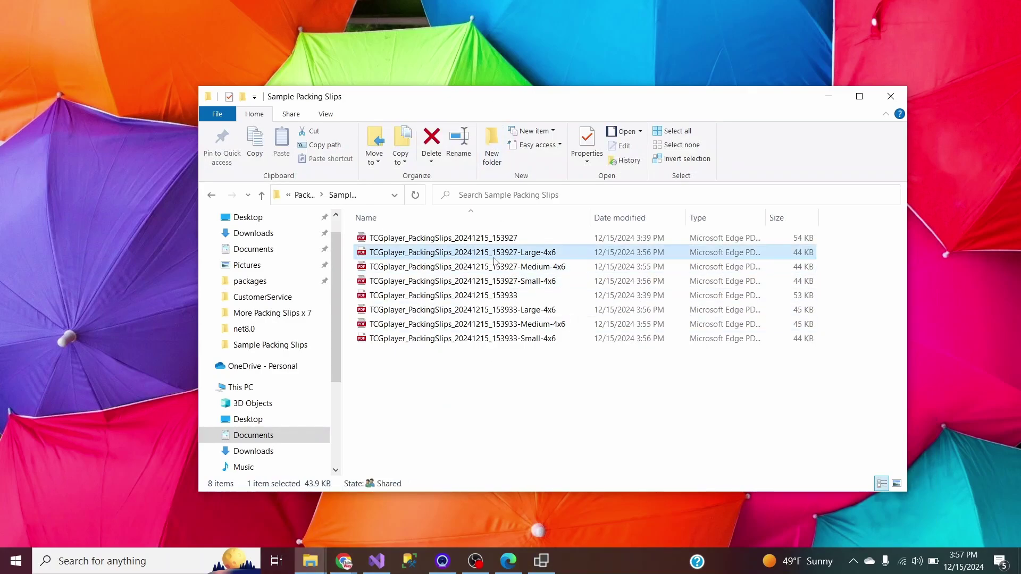
pyautogui.keyDown('shift'); pyautogui.click(497, 281); pyautogui.keyUp('shift')
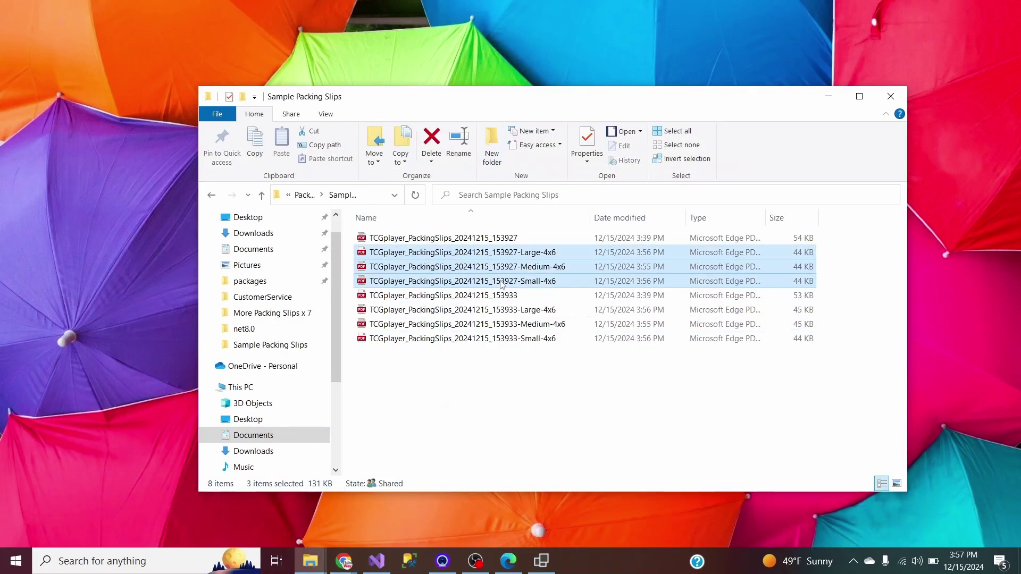
pyautogui.keyDown('ctrl'); pyautogui.click(504, 310); pyautogui.keyUp('ctrl')
pyautogui.keyDown('ctrl'); pyautogui.click(505, 324); pyautogui.keyUp('ctrl')
pyautogui.keyDown('ctrl'); pyautogui.click(508, 339); pyautogui.keyUp('ctrl')
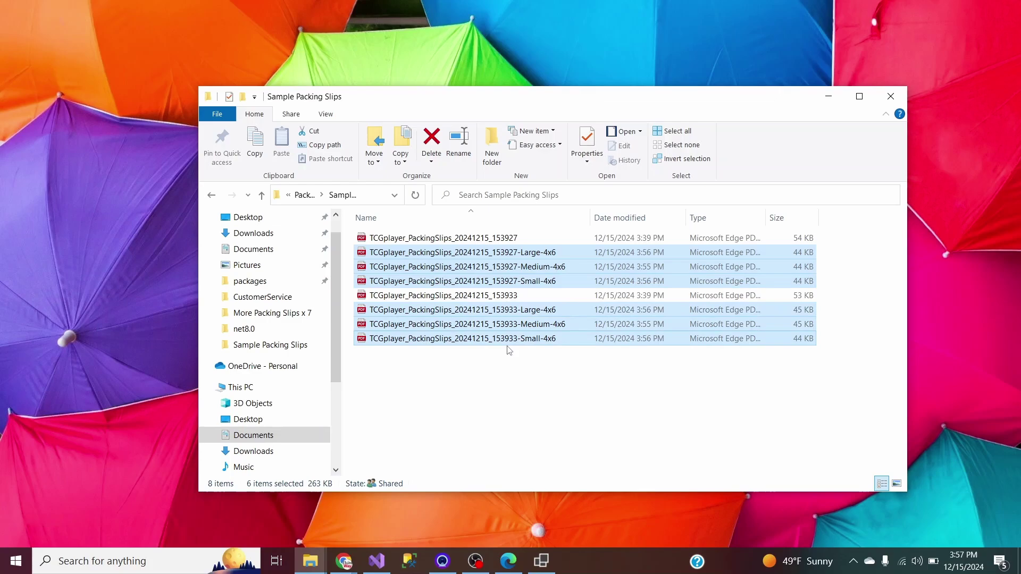
pyautogui.press('Delete')
pyautogui.click(541, 562)
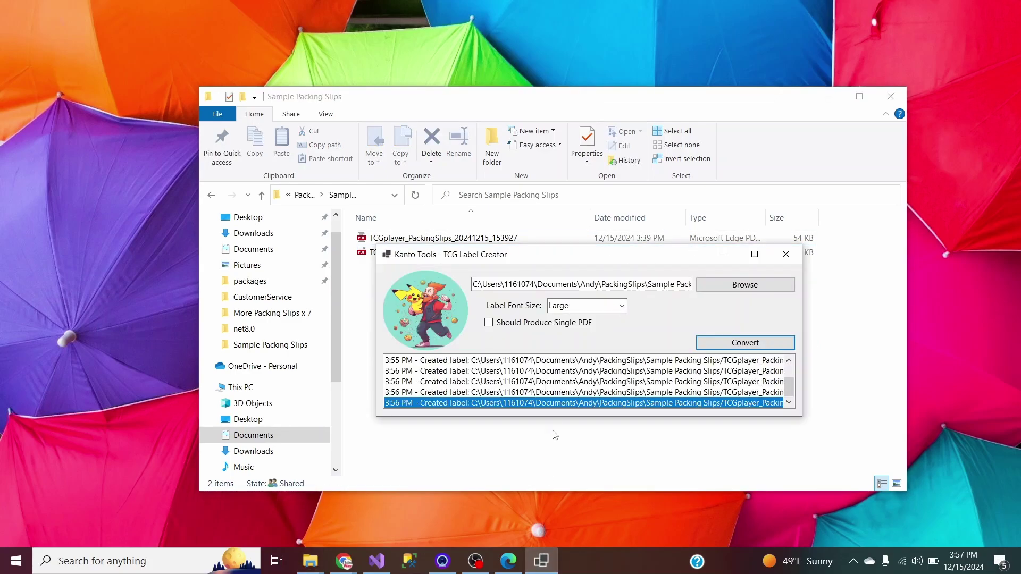
# Set Label Font Size to Normal and turn on Should Produce Single PDF.
pyautogui.moveTo(575, 256); pyautogui.dragTo(592, 276)
pyautogui.click(618, 325)
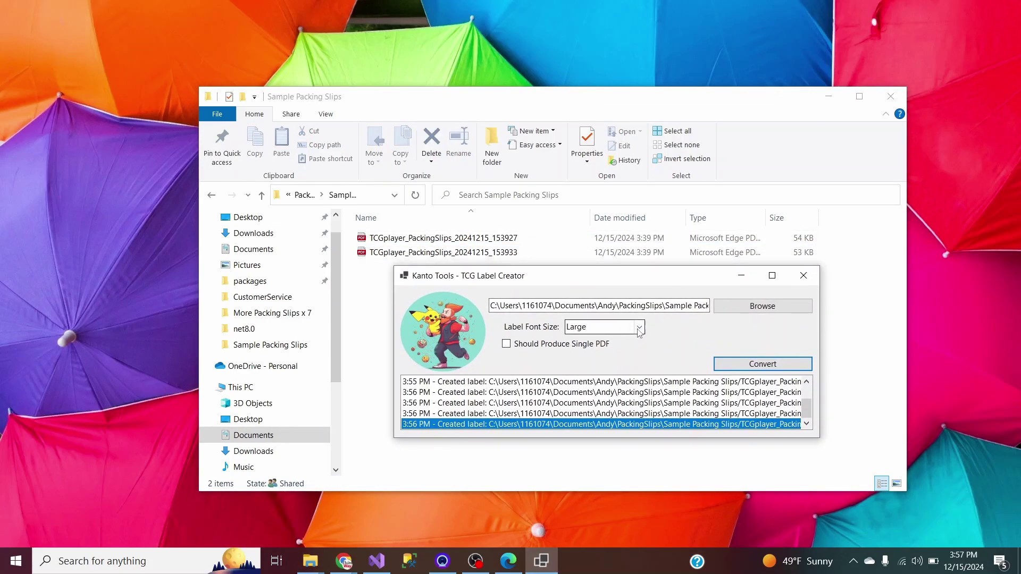
pyautogui.click(601, 346)
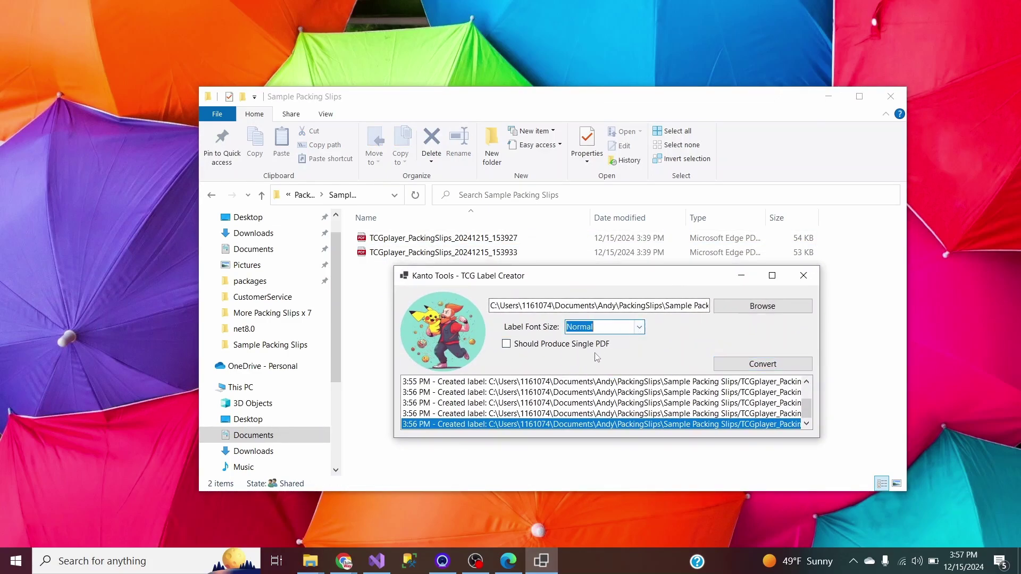
pyautogui.click(508, 345)
# Convert the slips and select the new TCGPlayer-Labels-12-15-2024-4x6 PDF in the folder.
pyautogui.click(740, 368)
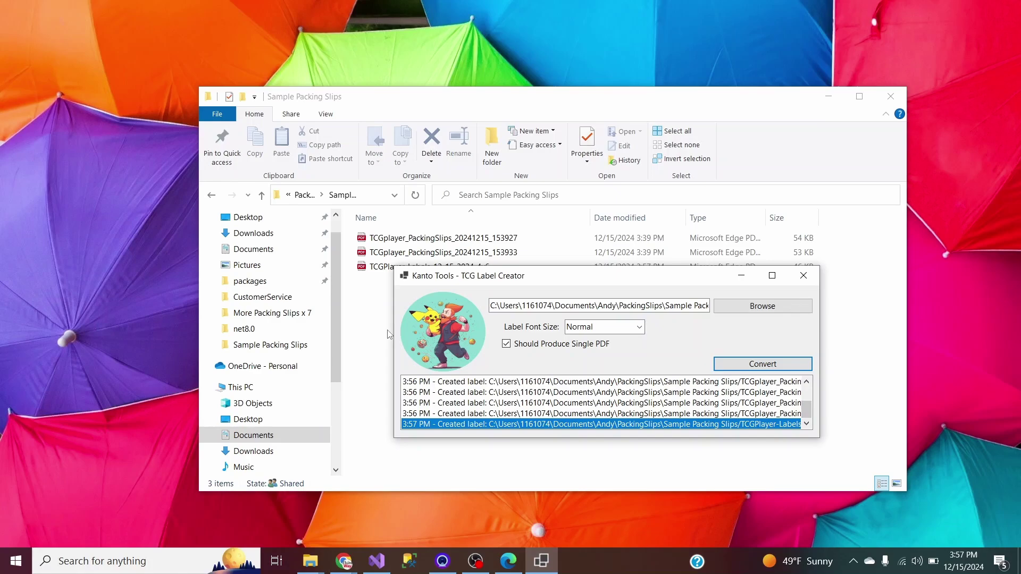
pyautogui.click(665, 453)
pyautogui.click(437, 268)
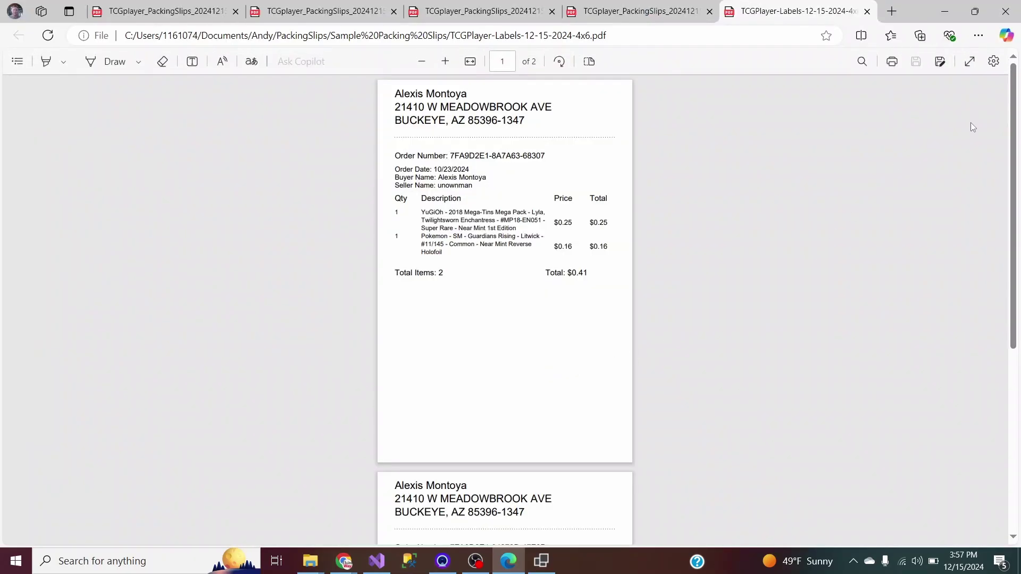
pyautogui.moveTo(1005, 96)
pyautogui.mouseDown()
pyautogui.moveTo(1010, 277)
pyautogui.moveTo(991, 143)
pyautogui.moveTo(1003, 94)
pyautogui.moveTo(977, 295)
pyautogui.moveTo(991, 85)
pyautogui.mouseUp()
pyautogui.hotkey('ctrl', 'p')
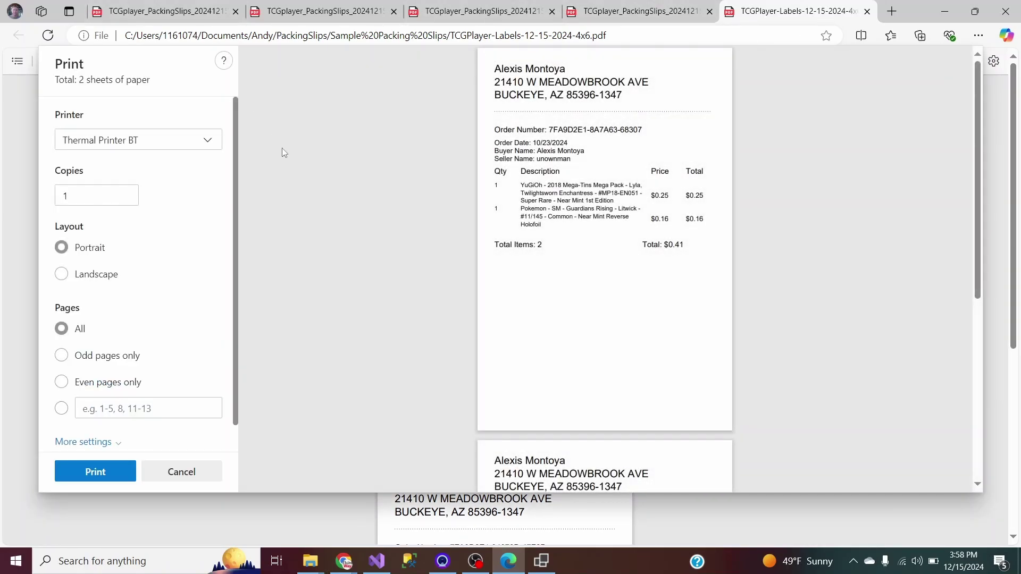
pyautogui.moveTo(979, 118)
pyautogui.mouseDown()
pyautogui.moveTo(979, 269)
pyautogui.moveTo(975, 111)
pyautogui.mouseUp()
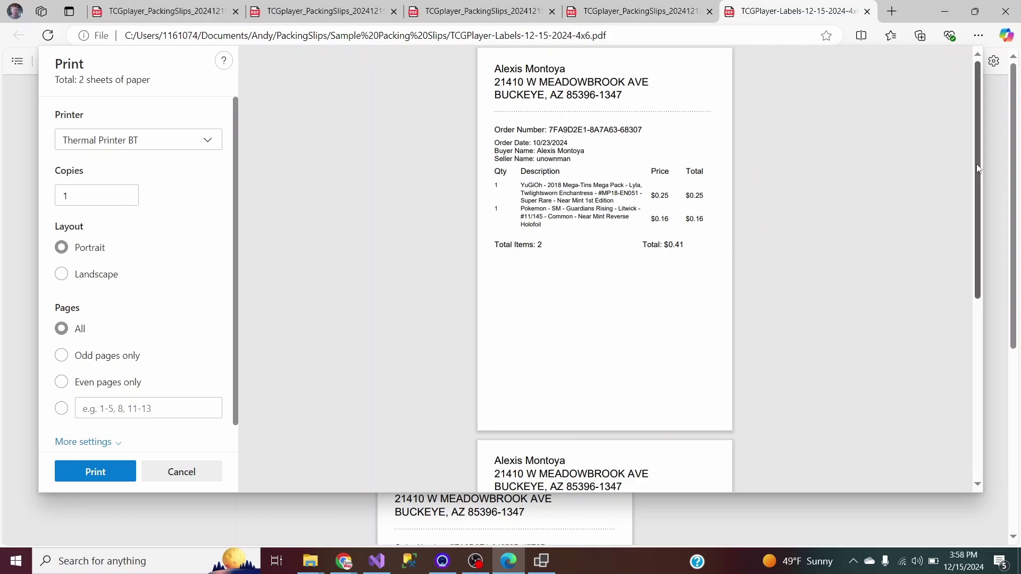
pyautogui.moveTo(976, 164); pyautogui.dragTo(957, 354)
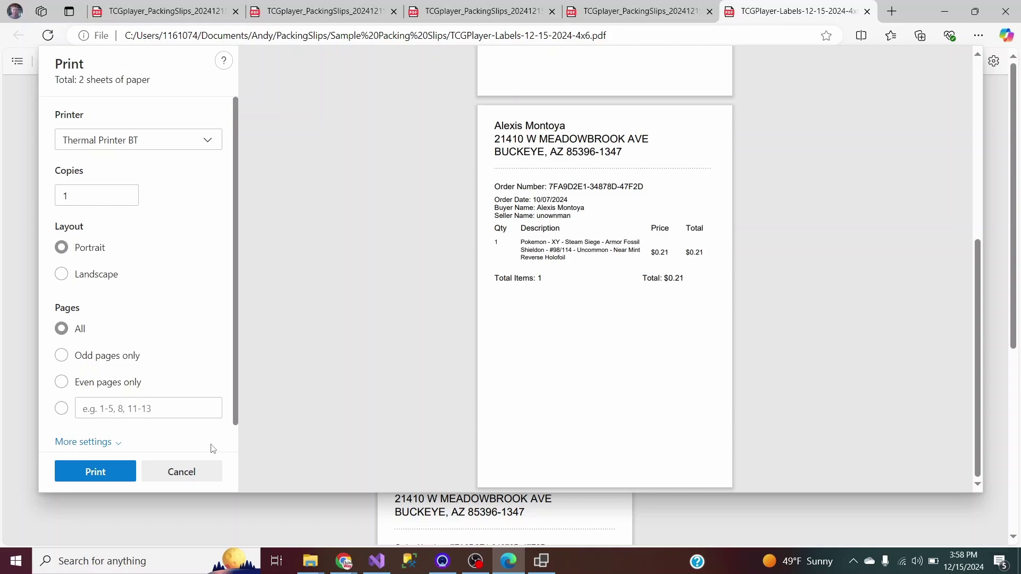
pyautogui.click(181, 472)
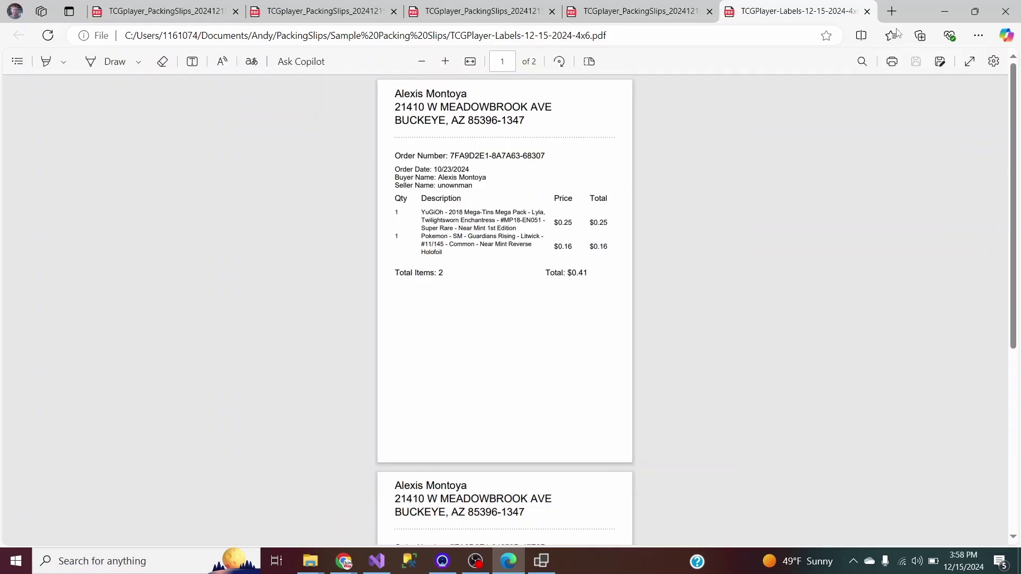
# Minimize the Edge PDF viewer and the Sample Packing Slips folder, leaving the label creator in front.
pyautogui.click(945, 11)
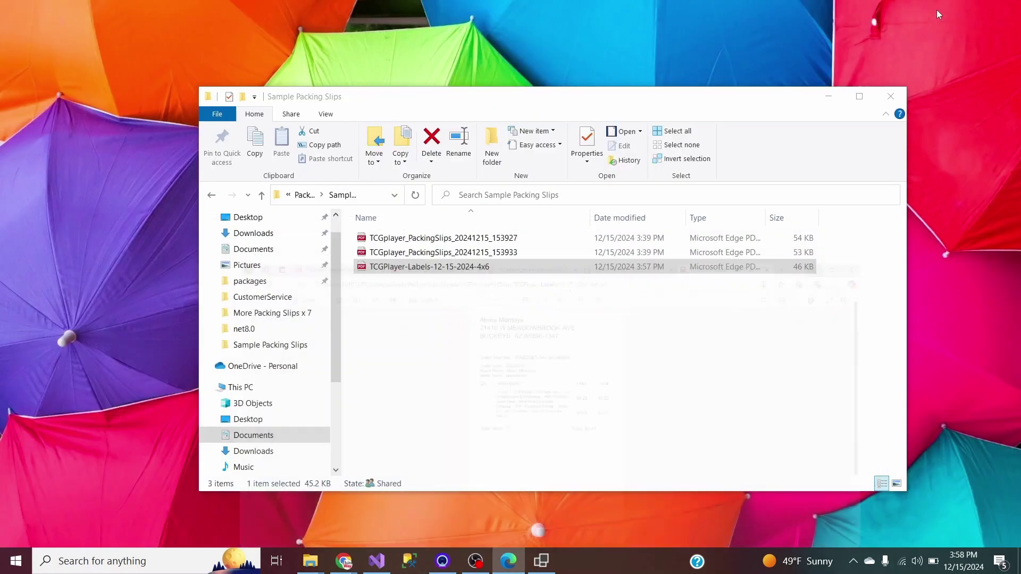
pyautogui.click(540, 561)
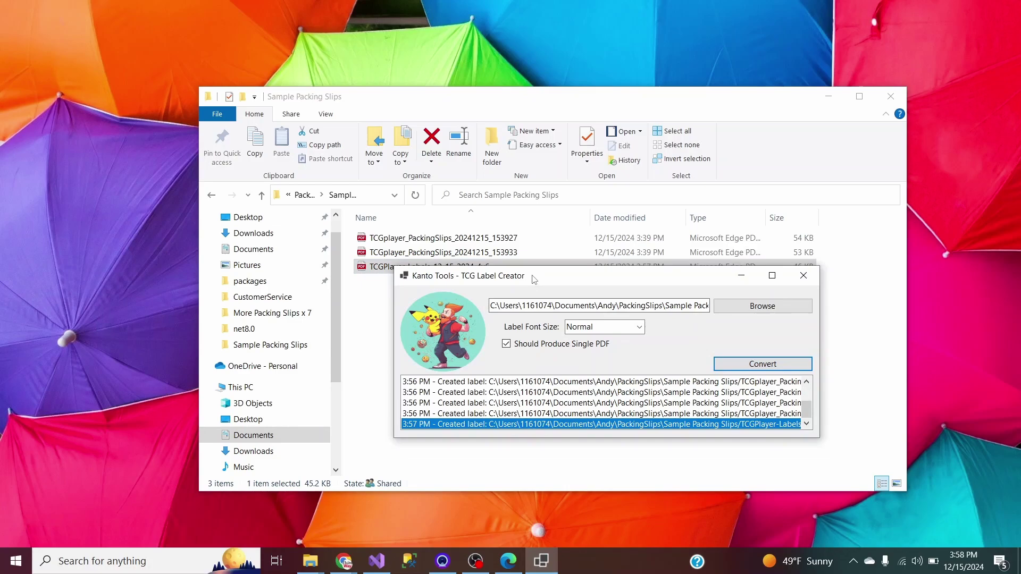
pyautogui.moveTo(536, 280); pyautogui.dragTo(523, 255)
pyautogui.click(829, 97)
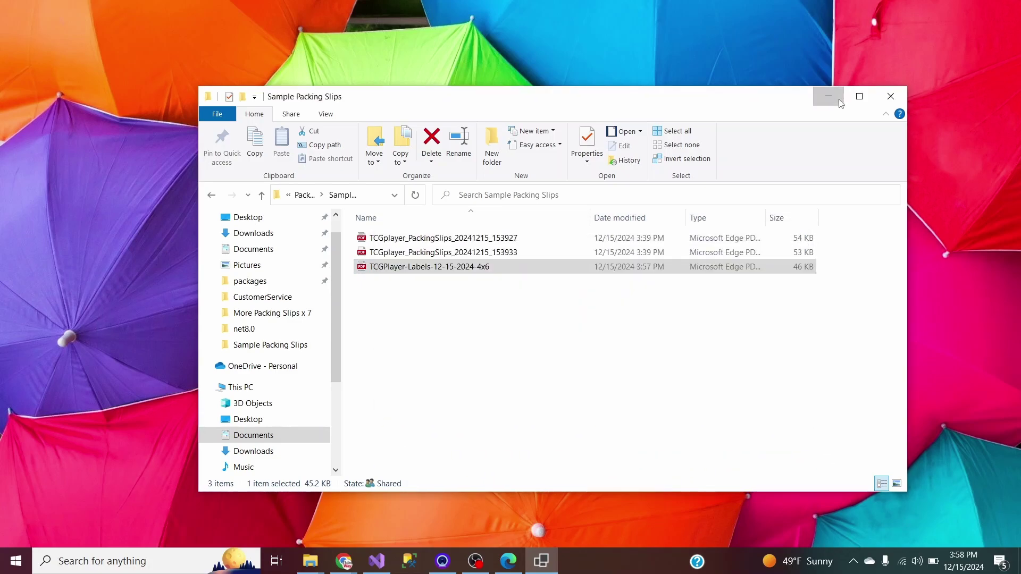
# Fine-tune the label creator window's position on the desktop with several small moves.
pyautogui.moveTo(590, 258); pyautogui.dragTo(511, 212)
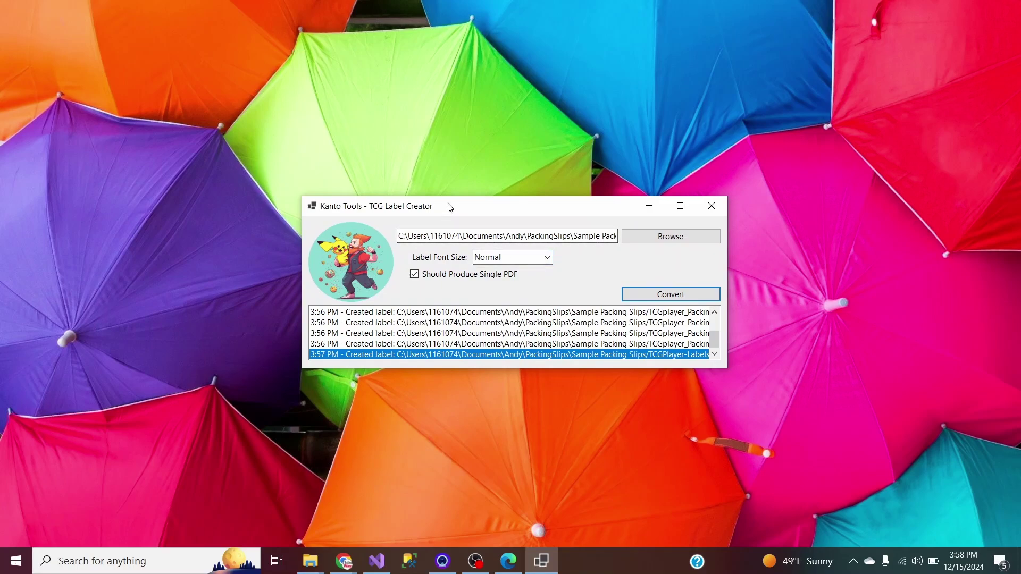
pyautogui.moveTo(449, 207); pyautogui.dragTo(453, 196)
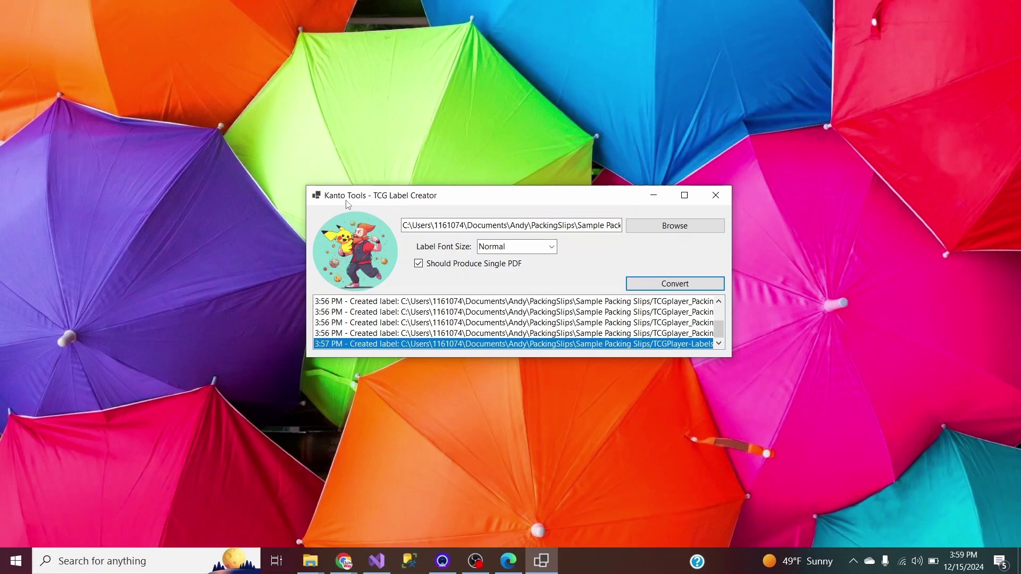
pyautogui.moveTo(419, 200)
pyautogui.mouseDown()
pyautogui.moveTo(428, 199)
pyautogui.moveTo(410, 190)
pyautogui.mouseUp()
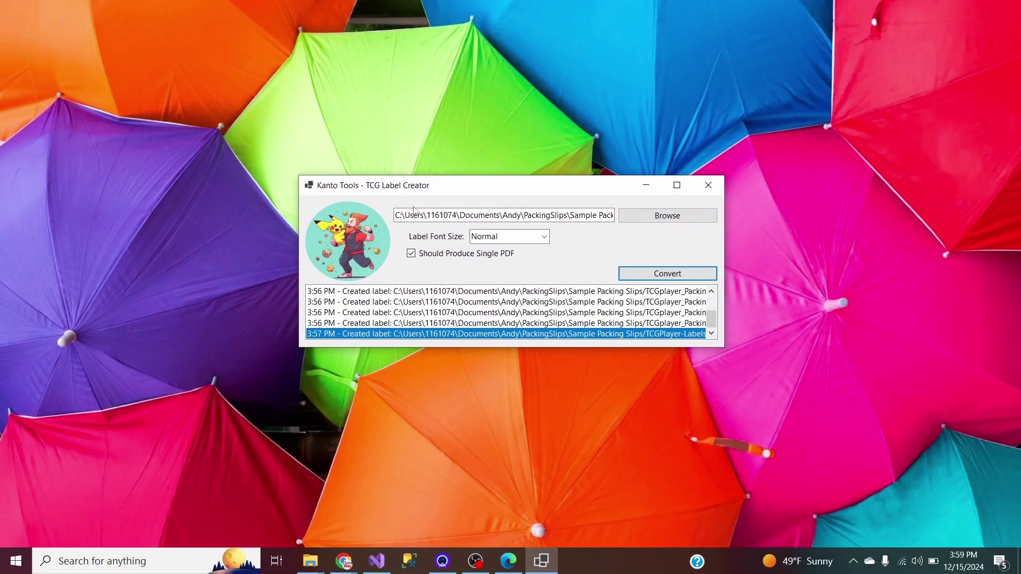
pyautogui.moveTo(546, 189); pyautogui.dragTo(510, 204)
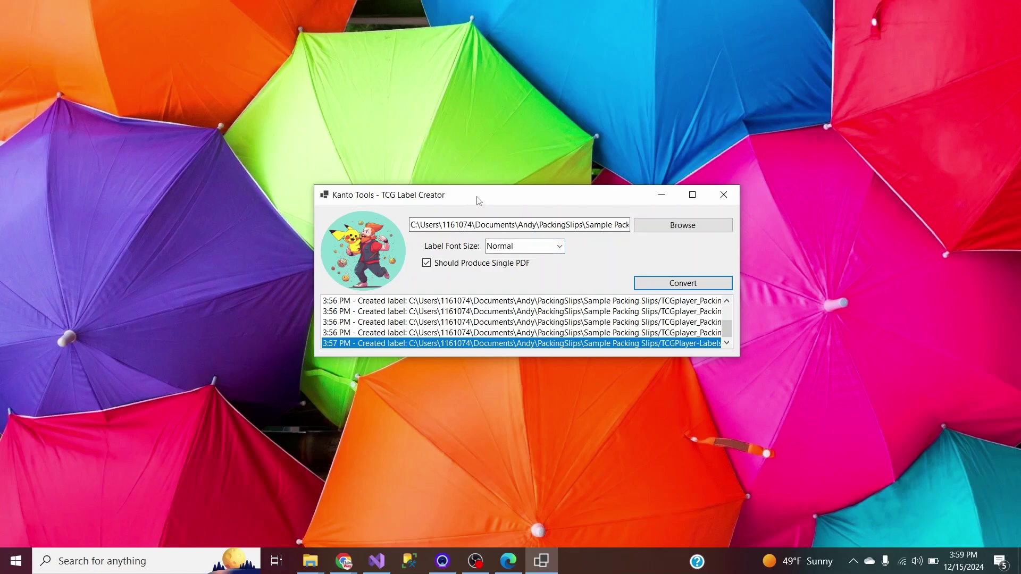
pyautogui.moveTo(479, 201); pyautogui.dragTo(469, 201)
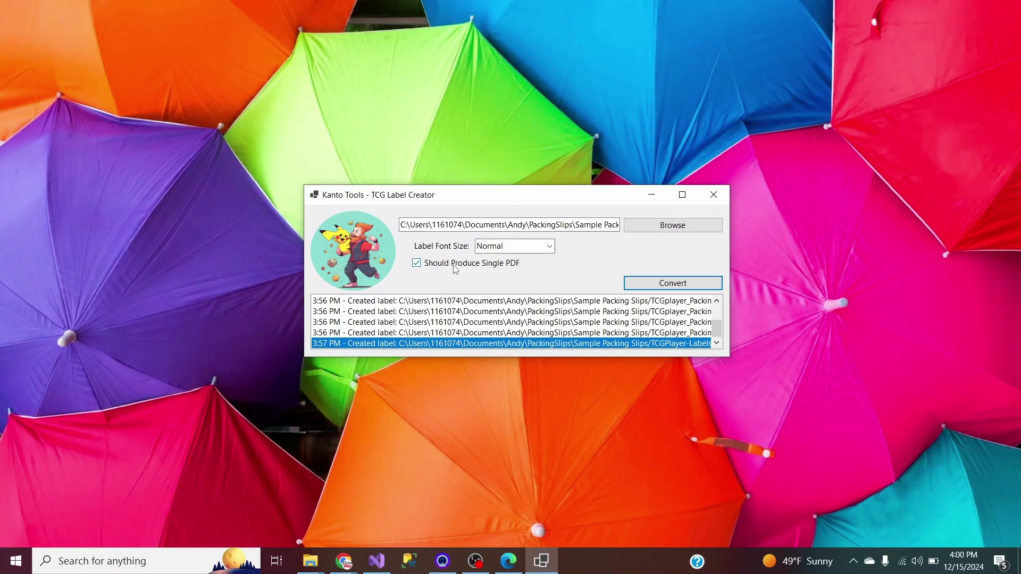
pyautogui.moveTo(501, 203); pyautogui.dragTo(500, 214)
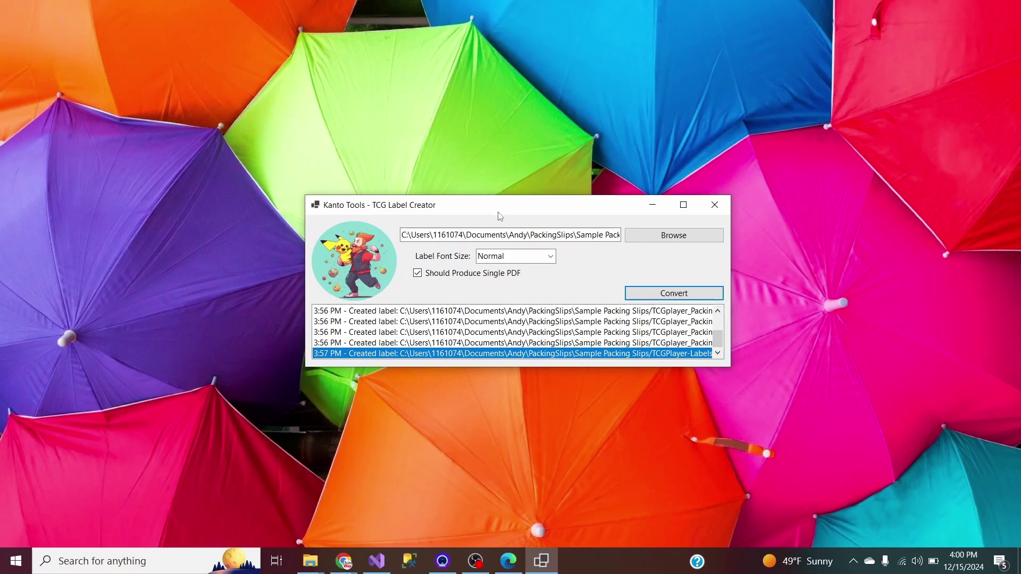
pyautogui.moveTo(538, 212); pyautogui.dragTo(524, 218)
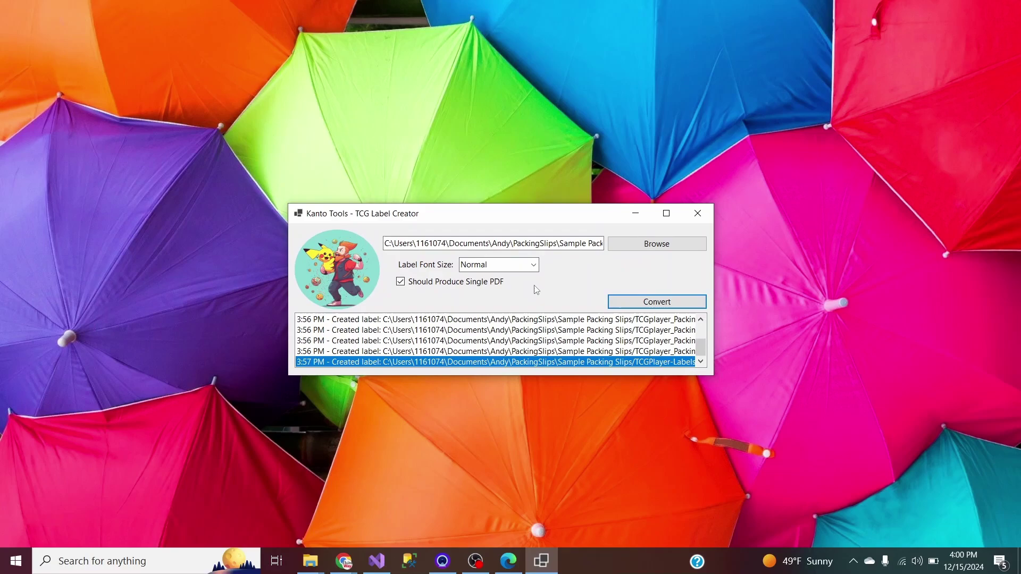